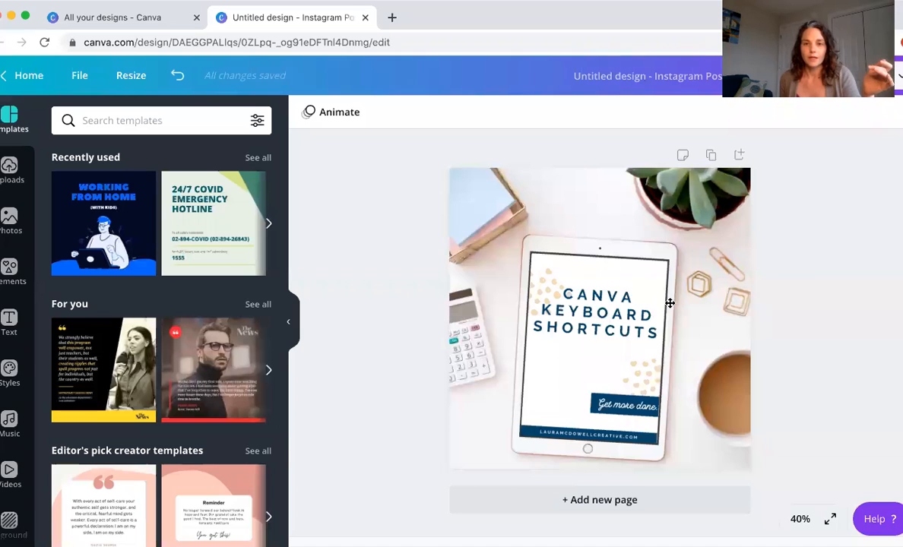
# Move the Canva Keyboard Shortcuts artwork on the tablet mockup to try undoing and redoing the move.
pyautogui.moveTo(587, 312); pyautogui.dragTo(559, 323)
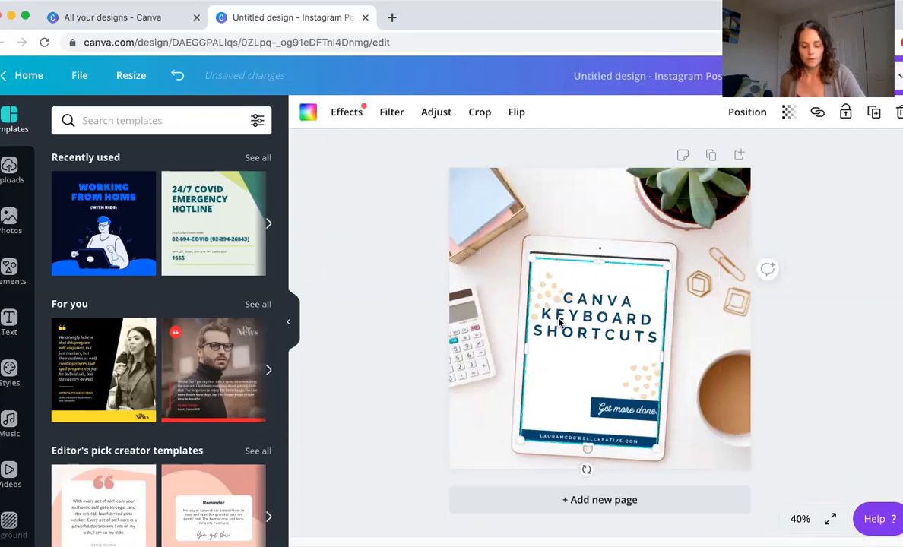
pyautogui.press('super+z')
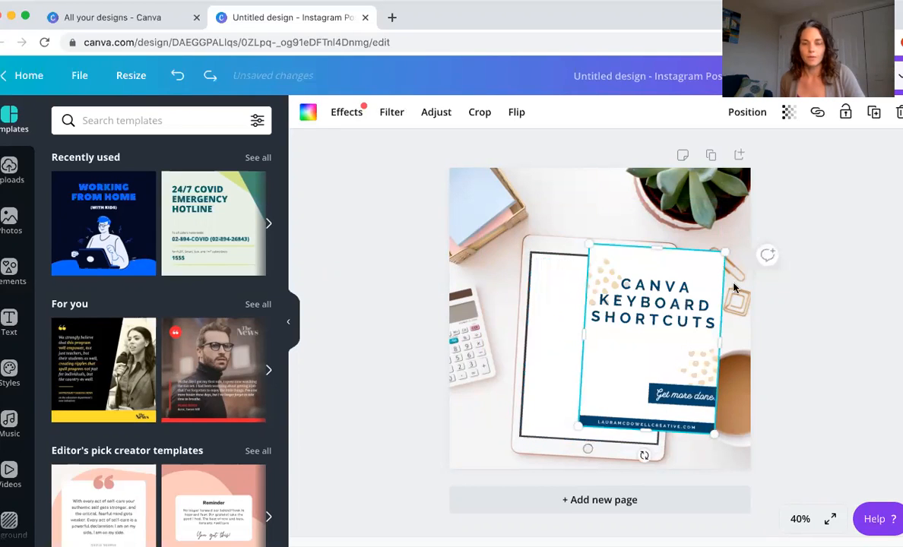
pyautogui.press('super+shift+z')
pyautogui.click(832, 280)
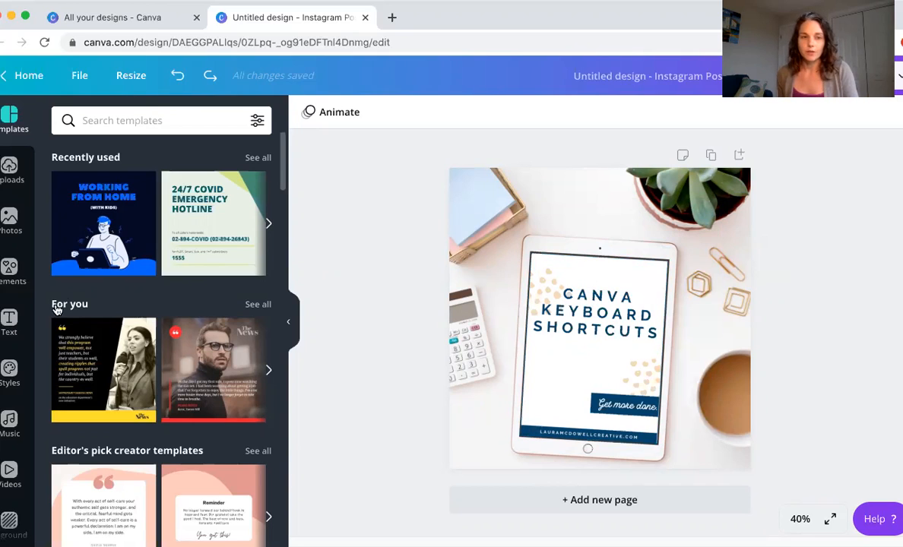
# Find the Driftwood Workbook Template copy among all designs and open it for editing.
pyautogui.click(107, 16)
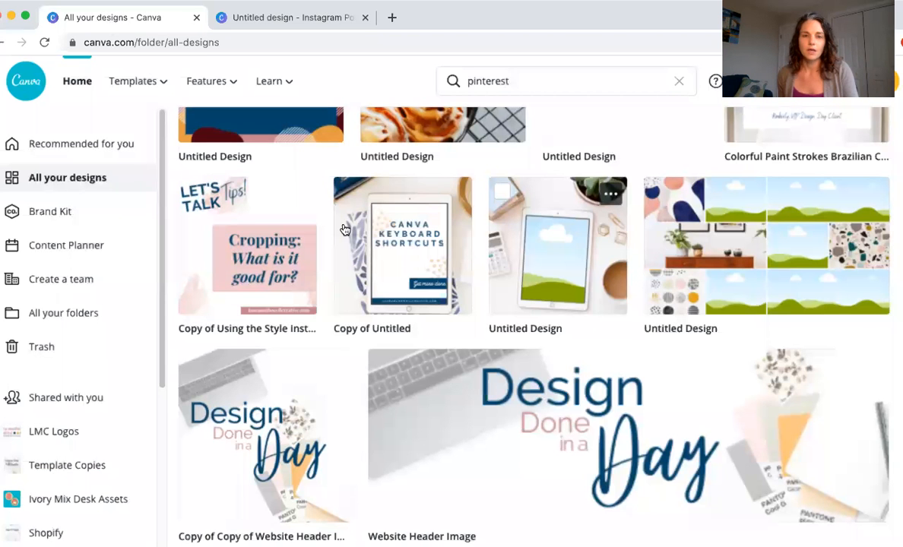
pyautogui.scroll(3, 426, 297)
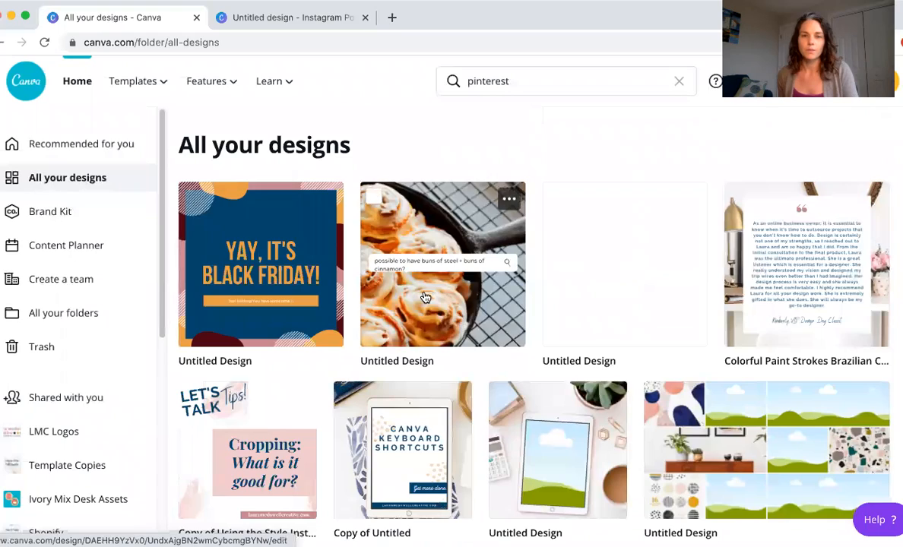
pyautogui.scroll(-15, 425, 297)
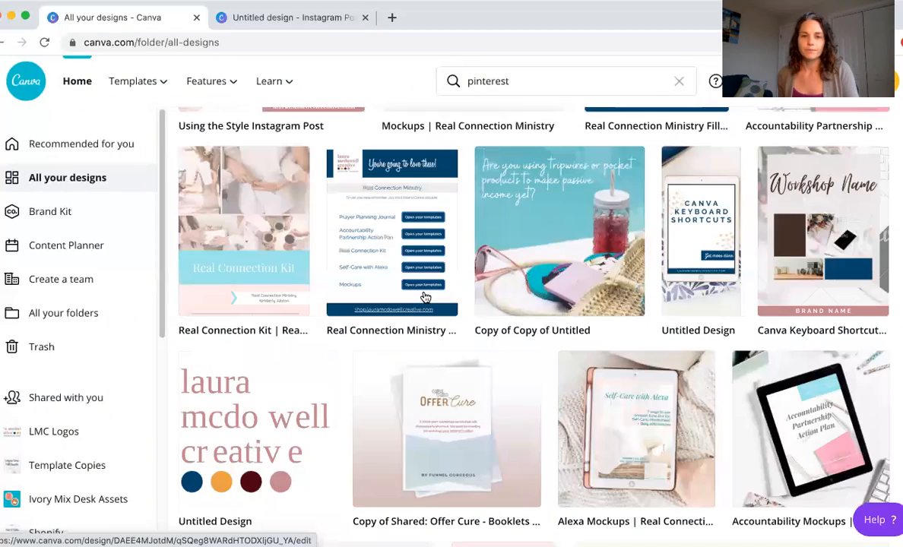
pyautogui.scroll(-8, 426, 297)
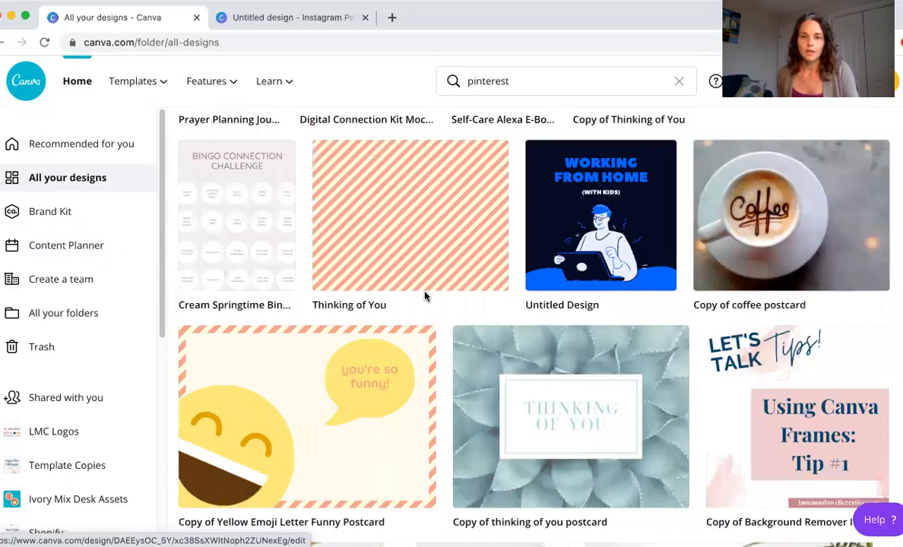
pyautogui.scroll(-8, 425, 297)
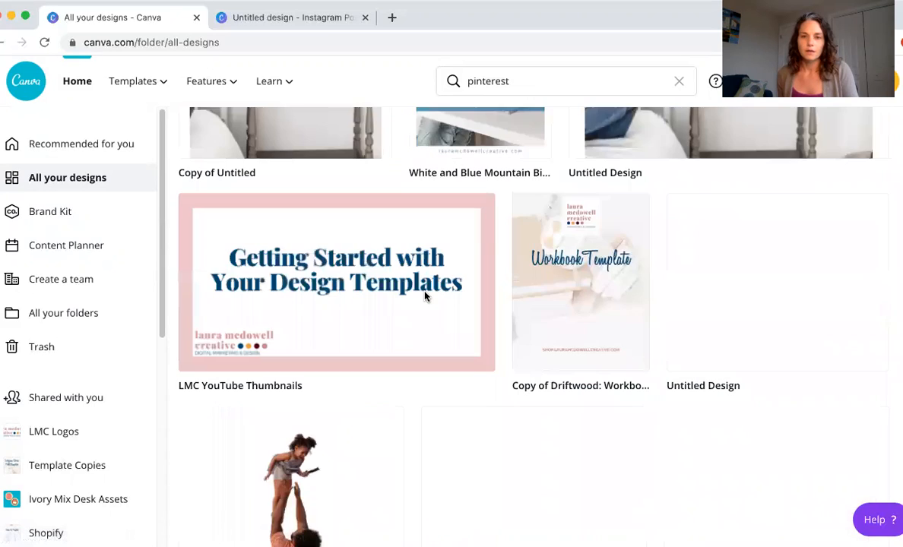
pyautogui.scroll(-3, 426, 297)
pyautogui.scroll(4, 425, 298)
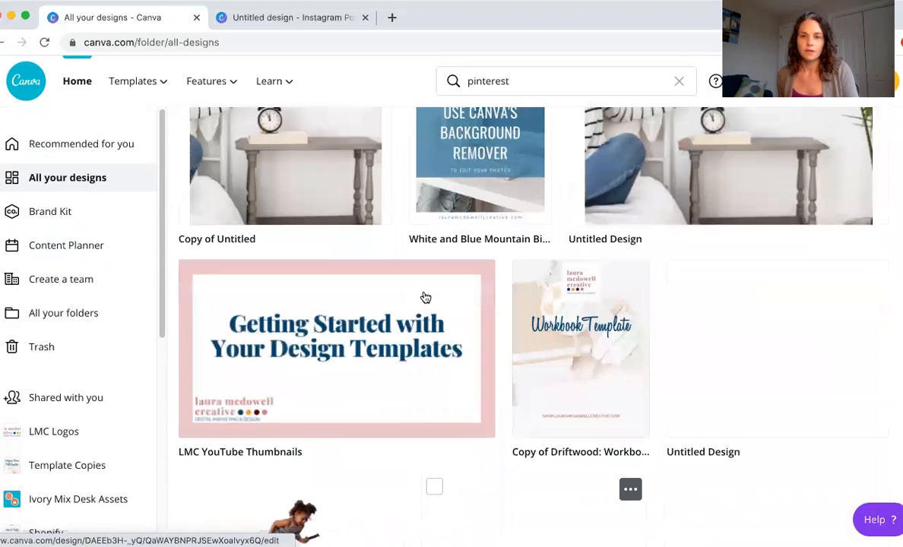
pyautogui.click(555, 343)
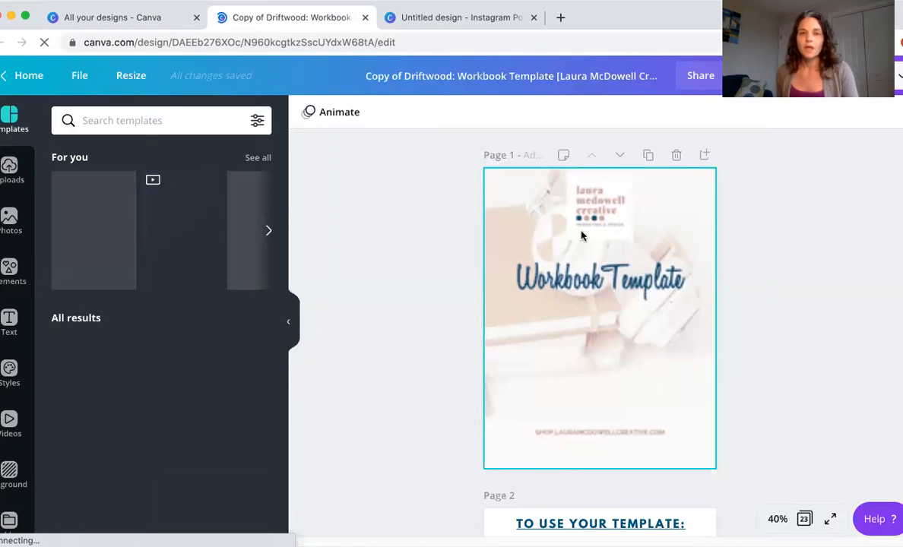
# Look through the workbook template's instructions, brand board, elements, contents and cover pages up to page 7.
pyautogui.scroll(-3, 607, 281)
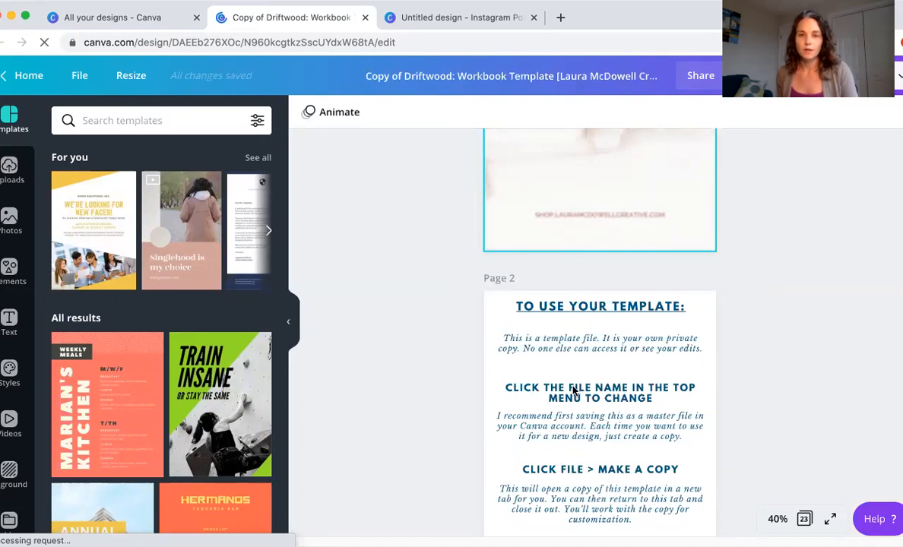
pyautogui.scroll(-6, 574, 391)
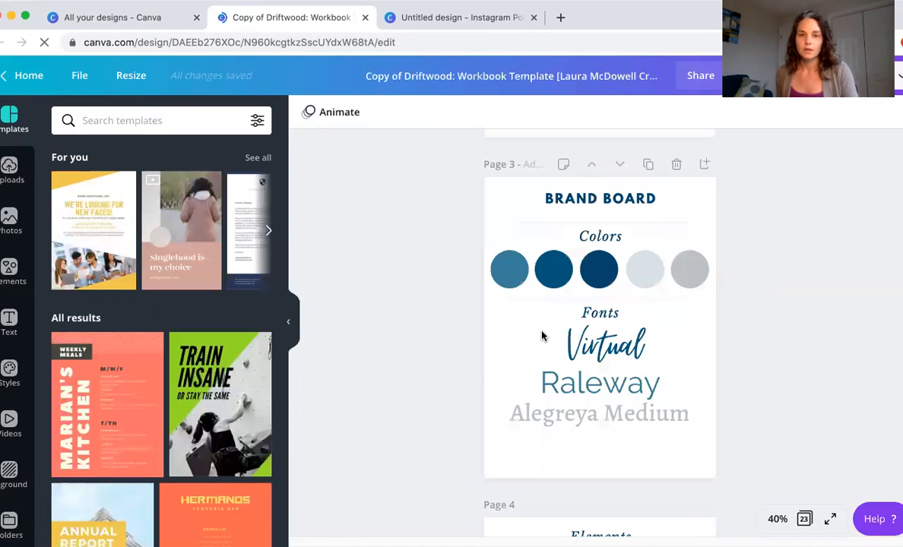
pyautogui.scroll(-3, 553, 456)
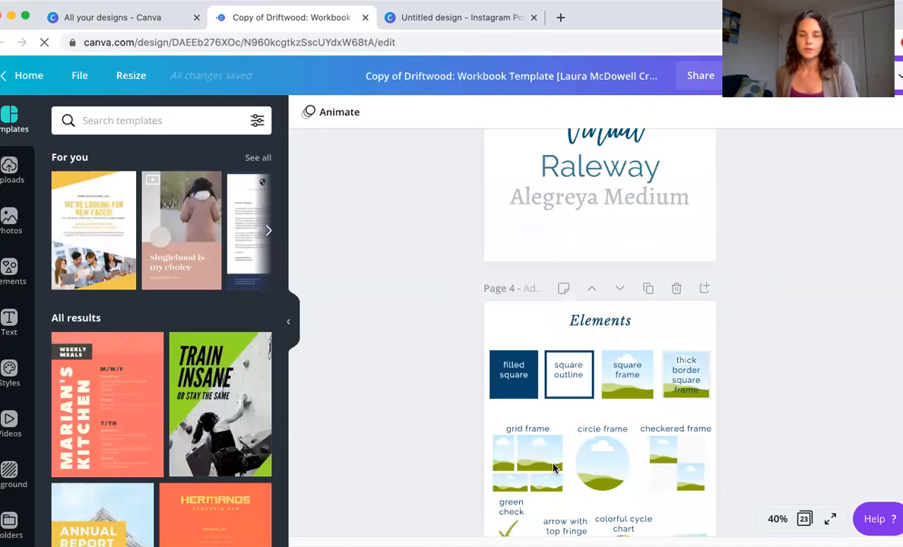
pyautogui.scroll(-5, 553, 468)
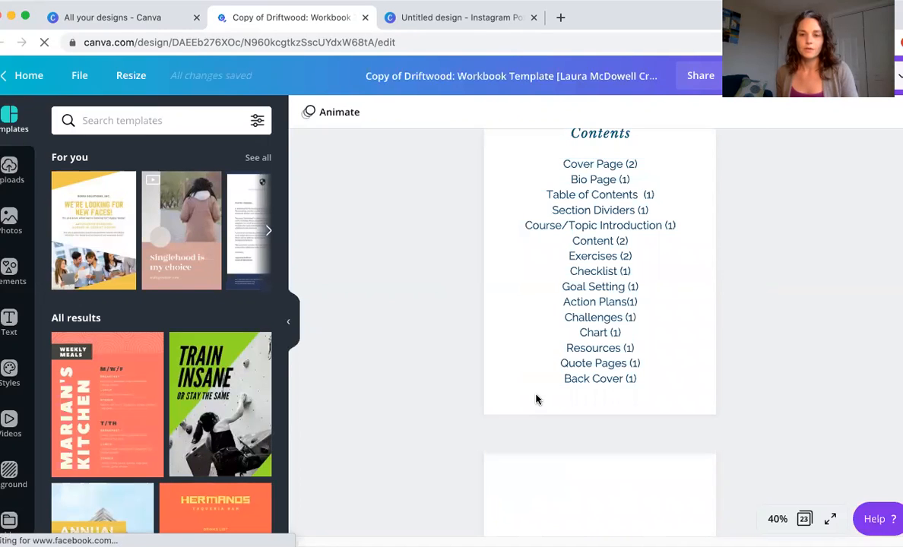
pyautogui.scroll(-3, 534, 397)
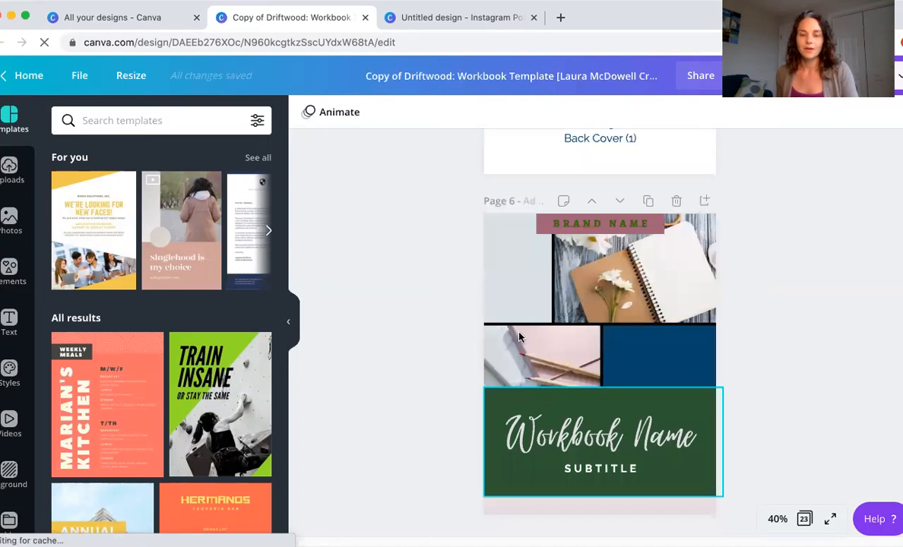
pyautogui.scroll(-2, 537, 330)
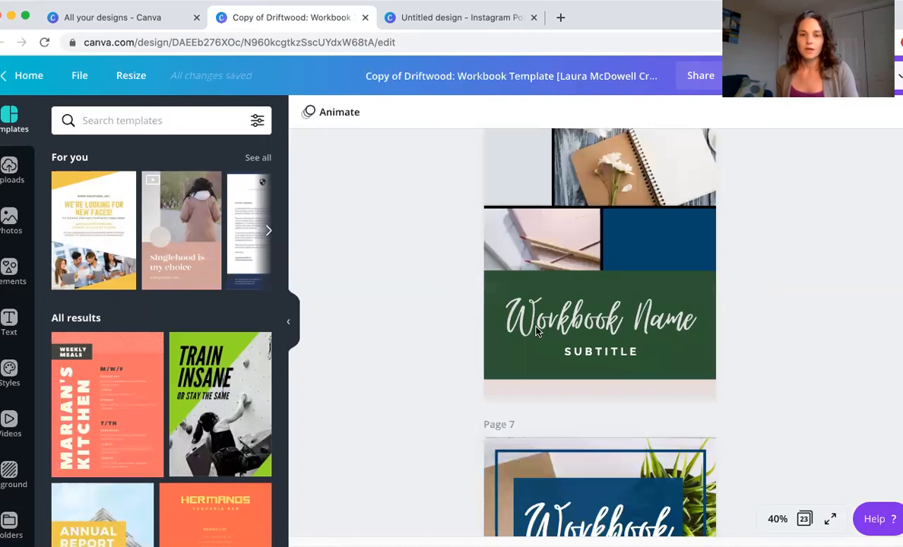
pyautogui.scroll(-5, 537, 331)
pyautogui.scroll(2, 517, 287)
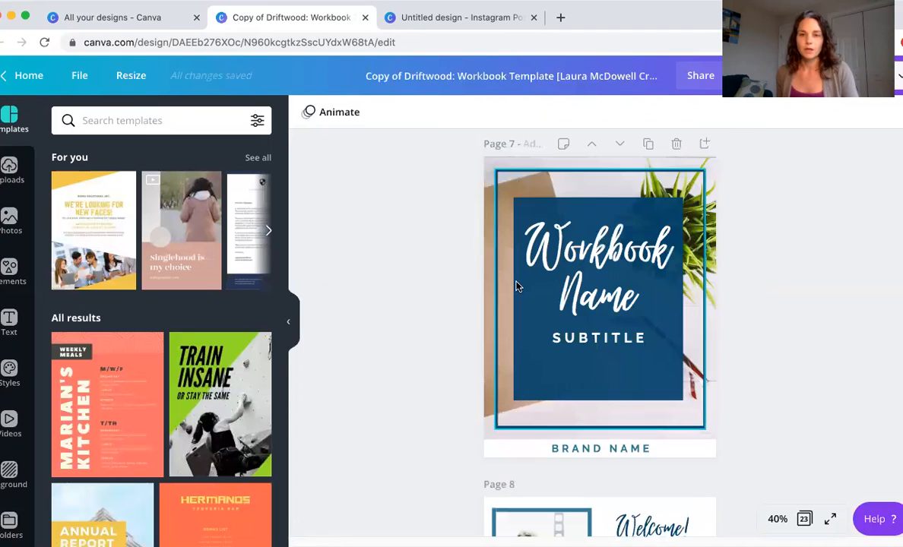
# Replace the "Workbook Name" title on the page 7 cover with "Design Course", split over two lines.
pyautogui.click(583, 254)
pyautogui.click(584, 253)
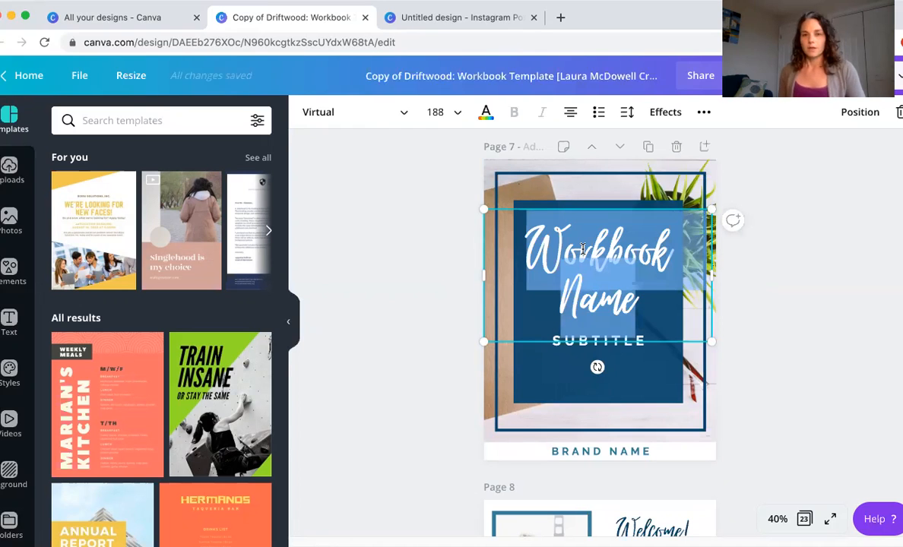
pyautogui.write('Design Coures')
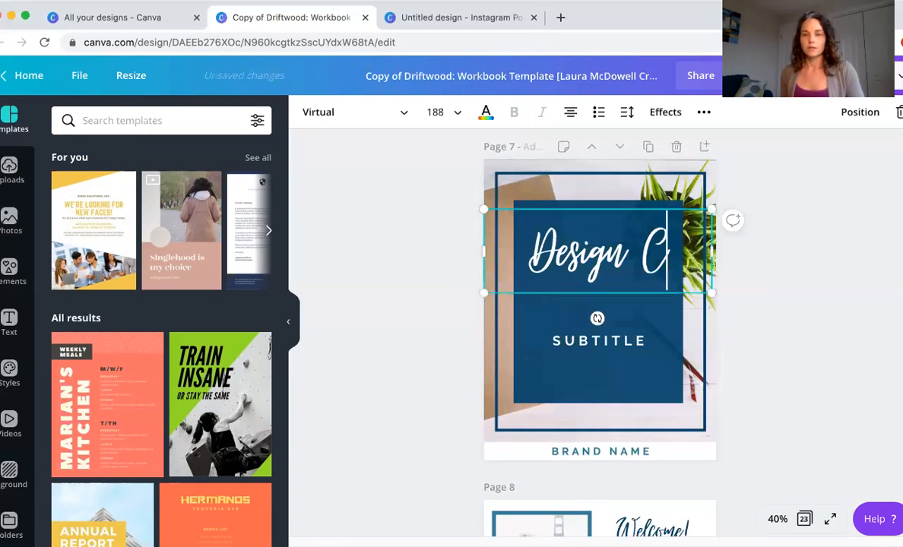
pyautogui.press('BackSpace')
pyautogui.press('BackSpace')
pyautogui.write('se')
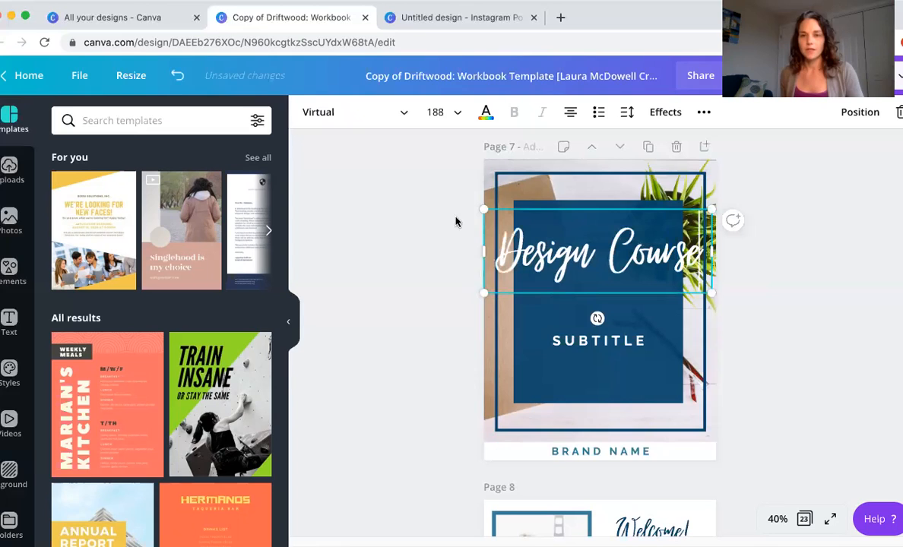
pyautogui.click(606, 245)
pyautogui.press('BackSpace')
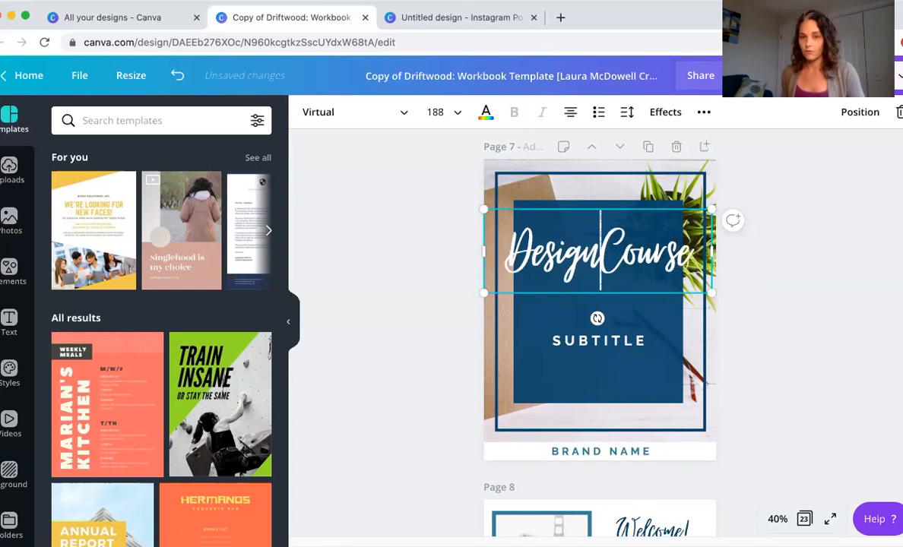
pyautogui.press('Return')
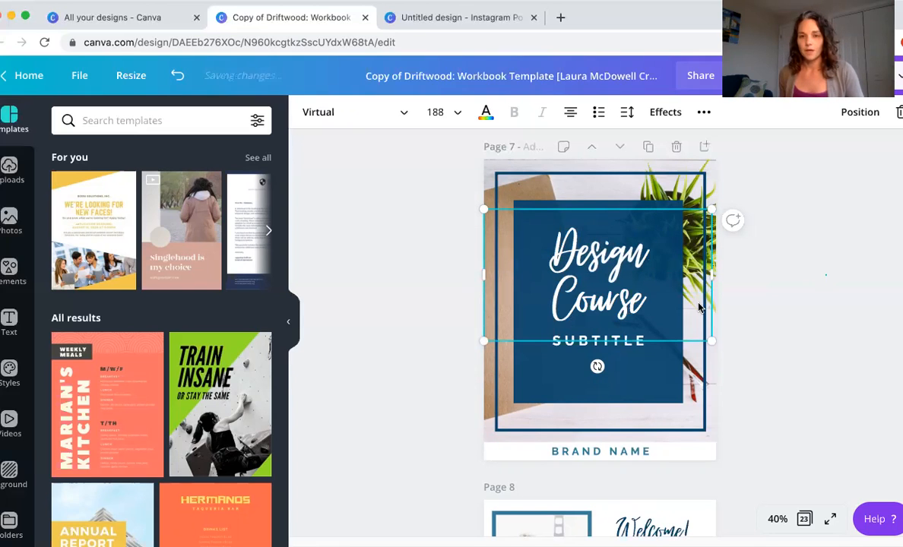
pyautogui.click(826, 278)
# Replace the cover subtitle with "DESIGN FOR NON-DESIGNERS" and narrow its text box so "NON-DESIGNERS" stays on one line.
pyautogui.doubleClick(614, 343)
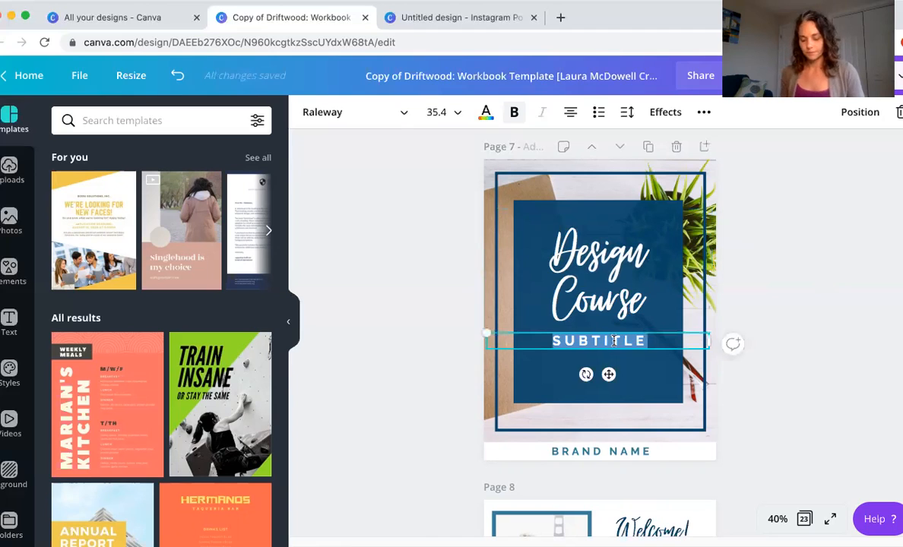
pyautogui.write('DESIGN FOR N')
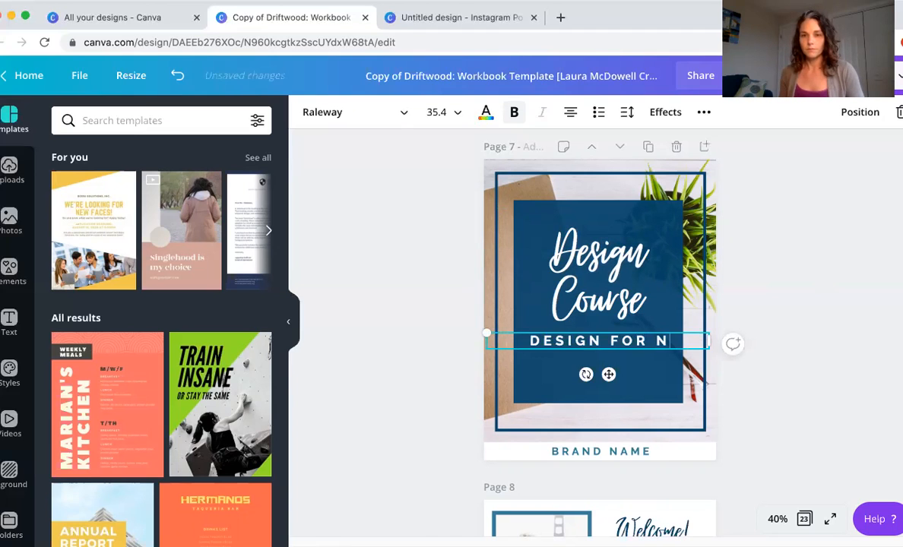
pyautogui.write('ON-DESIGNERS')
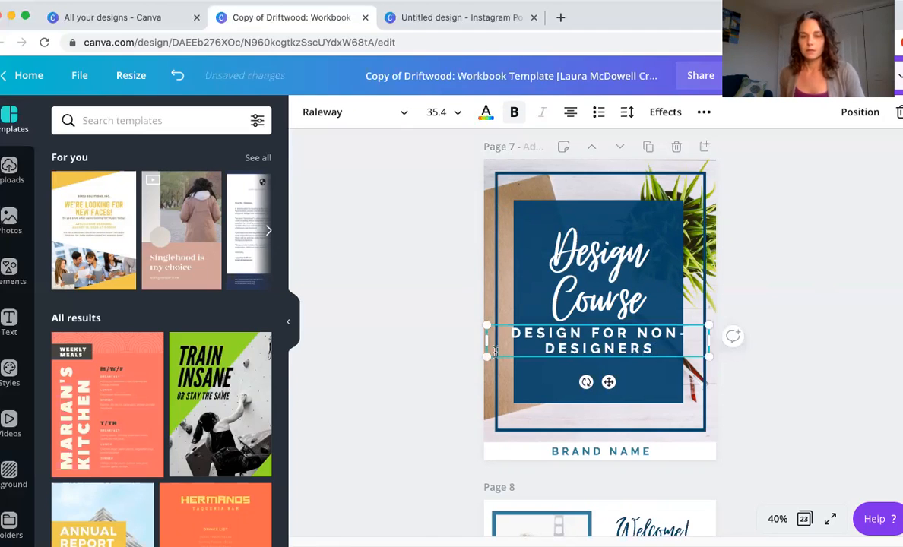
pyautogui.moveTo(485, 340); pyautogui.dragTo(508, 339)
pyautogui.moveTo(718, 339); pyautogui.dragTo(662, 326)
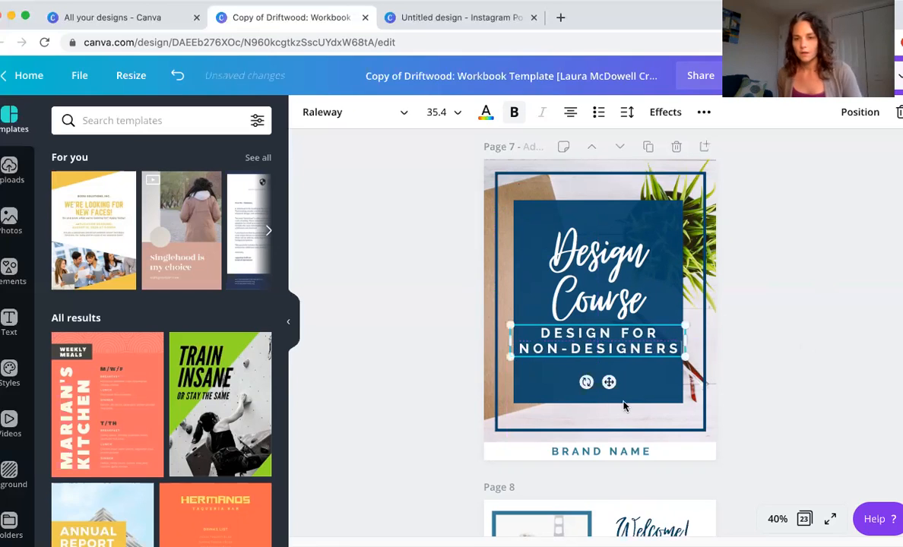
pyautogui.click(410, 481)
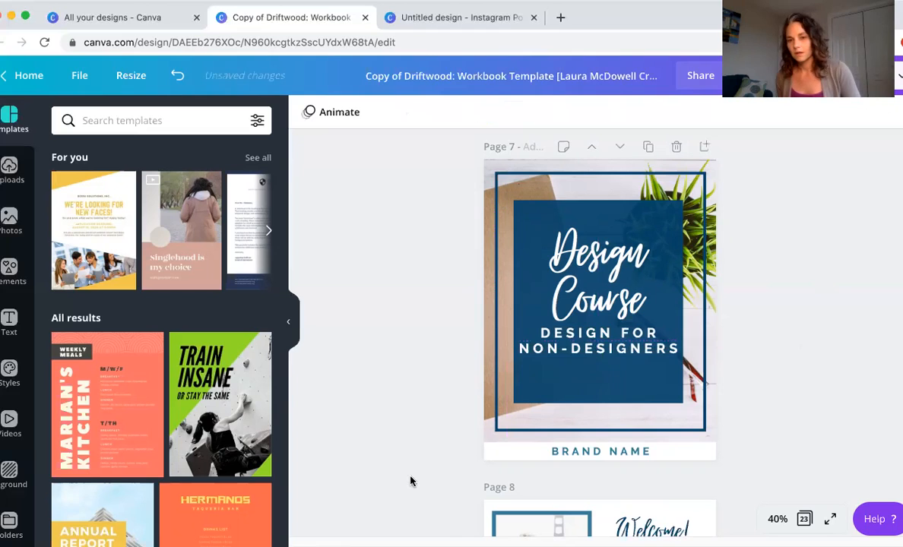
# Replace the "BRAND NAME" placeholder beneath the page 7 cover image with "LAURA MCDOWELL CREATIVE".
pyautogui.click(596, 455)
pyautogui.click(598, 451)
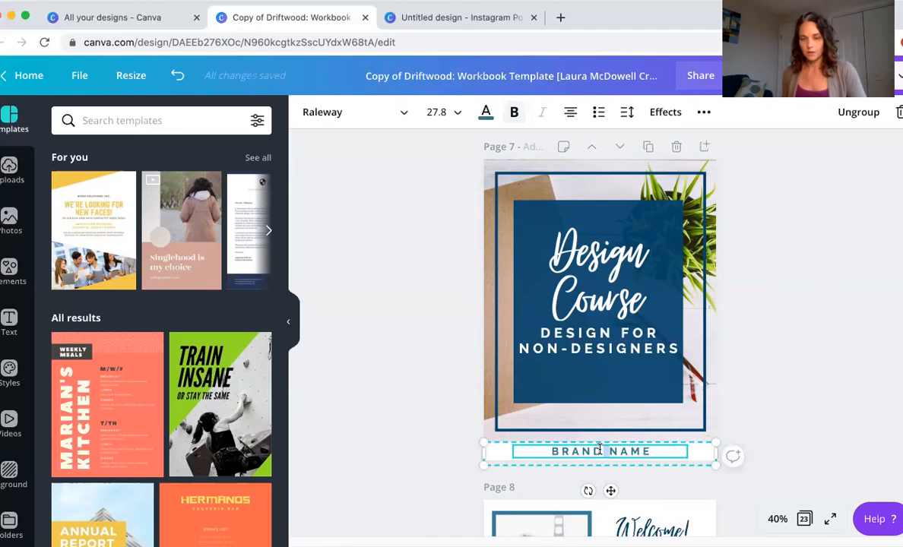
pyautogui.doubleClick(599, 450)
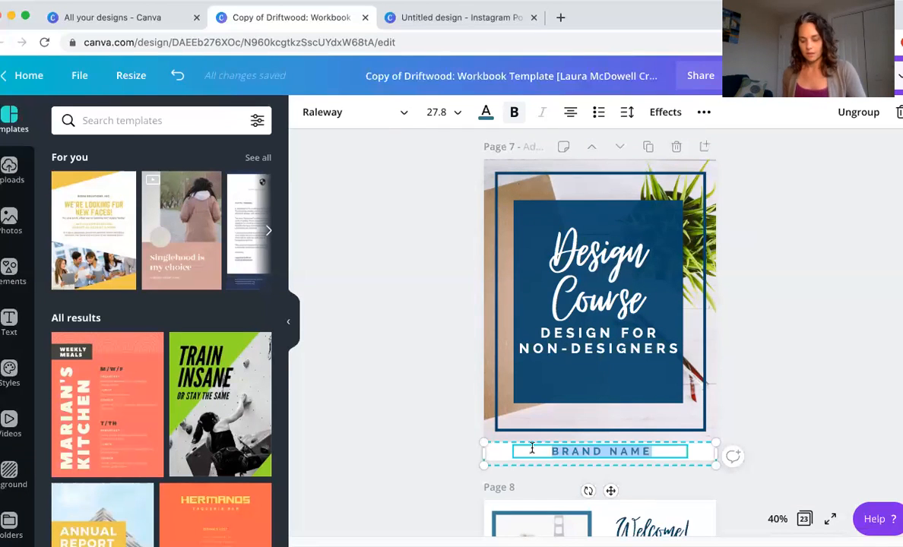
pyautogui.press('BackSpace')
pyautogui.write('LAURA')
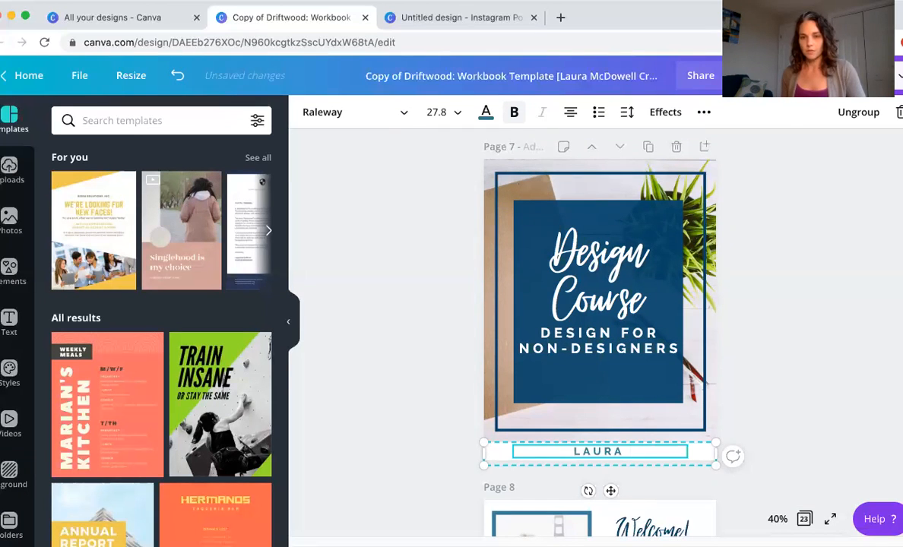
pyautogui.write(' MCDOWELL CR')
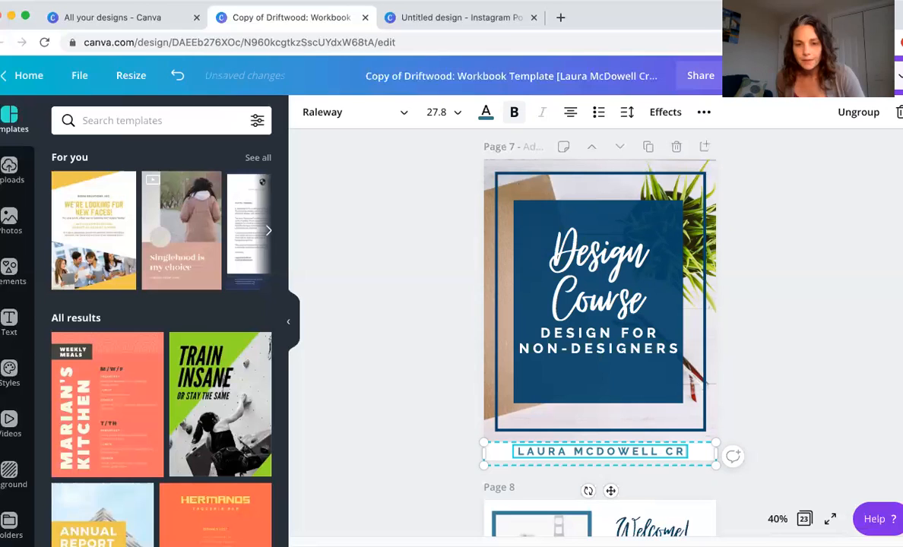
pyautogui.write('EATIVE')
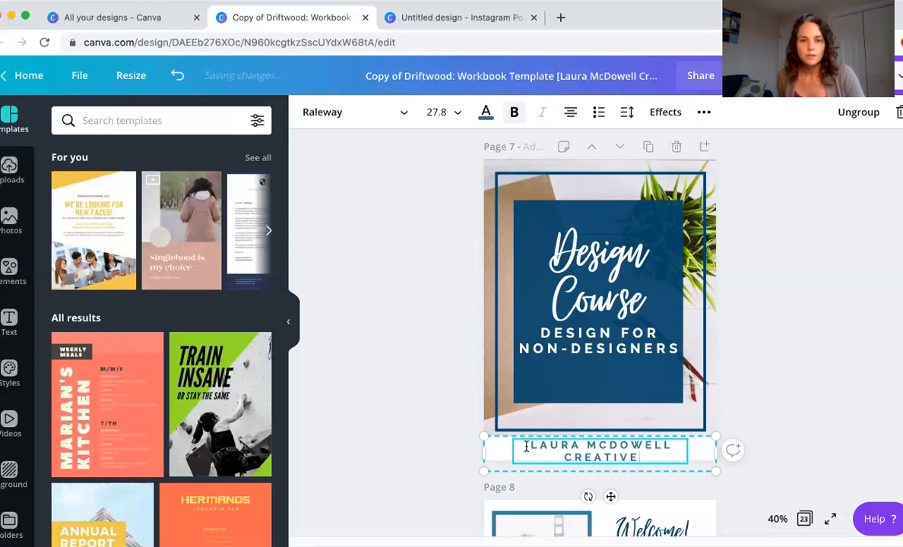
# Set the font size of the whole brand name text on the cover to 21.
pyautogui.moveTo(525, 447); pyautogui.dragTo(649, 459)
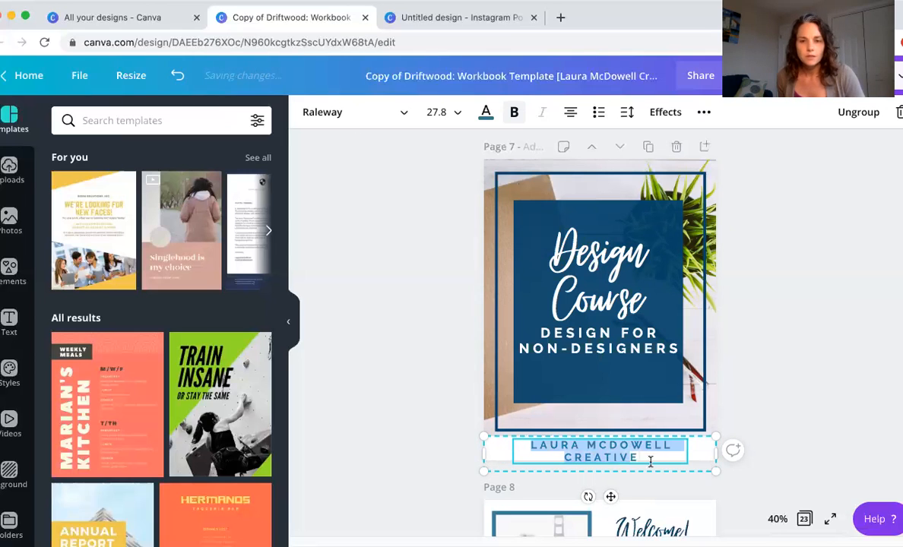
pyautogui.click(455, 114)
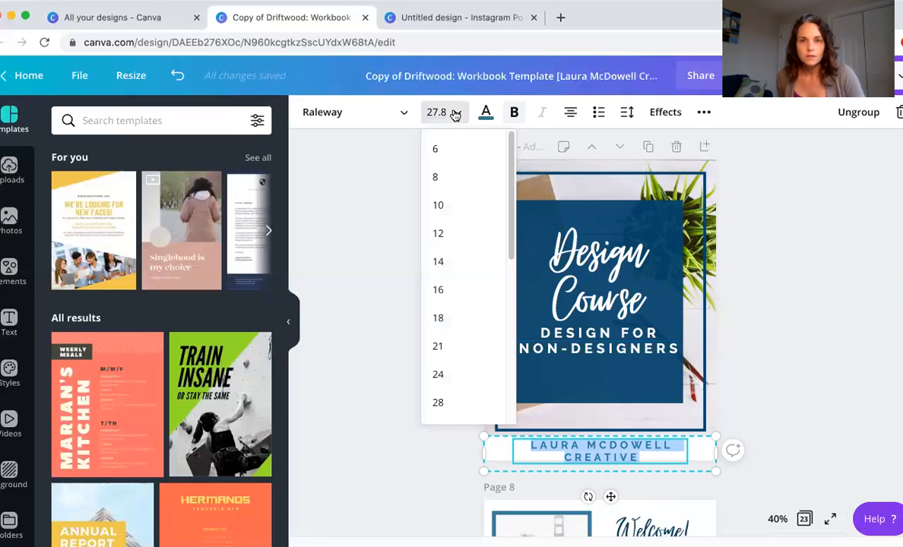
pyautogui.click(437, 346)
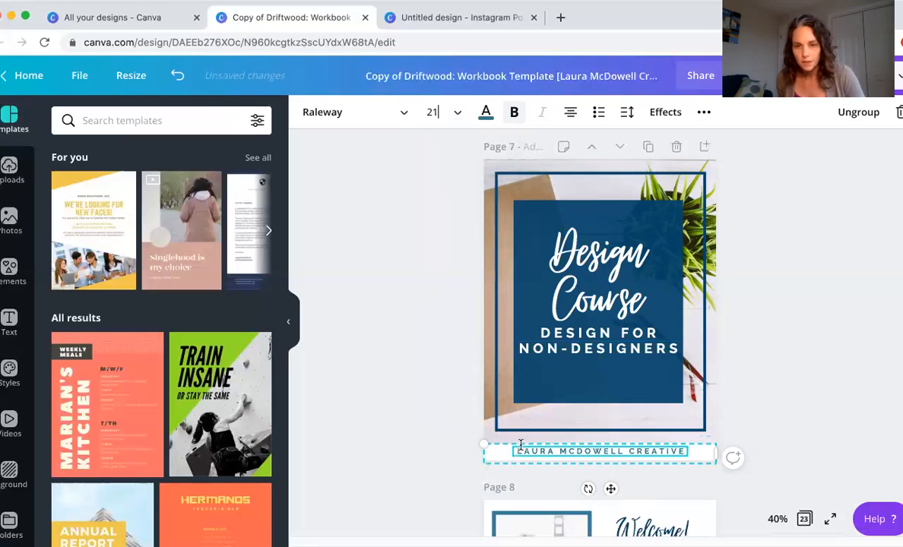
# Nudge the brand name text on the page 7 cover slightly down to centre it in the white strip, and deselect it.
pyautogui.click(621, 459)
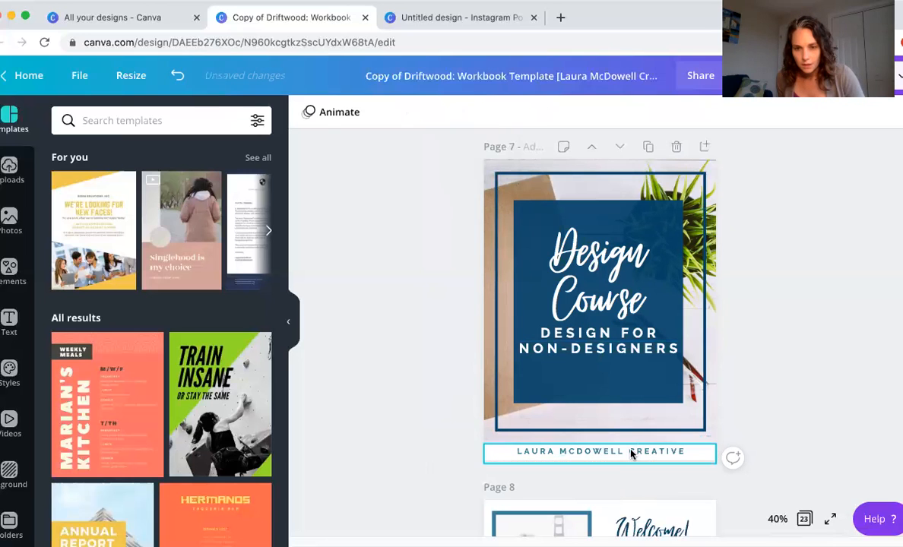
pyautogui.click(630, 452)
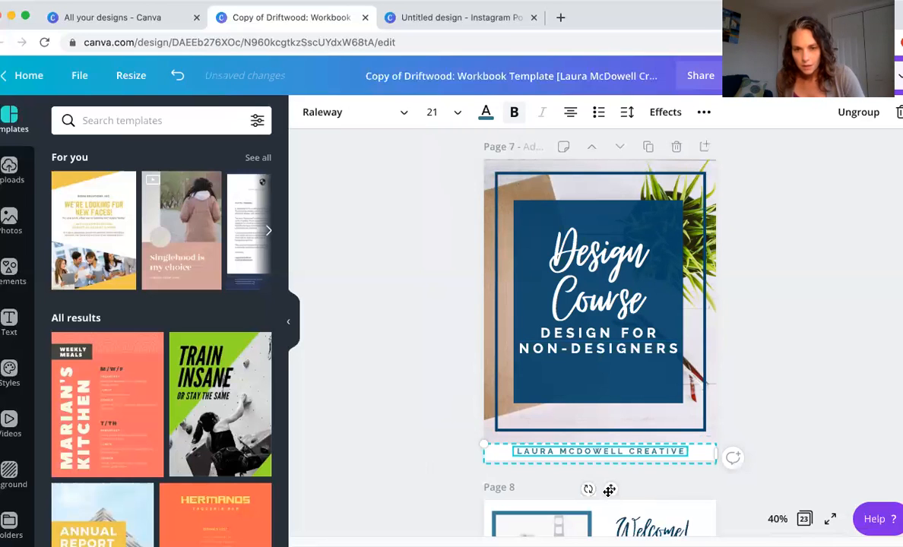
pyautogui.moveTo(608, 489); pyautogui.dragTo(608, 489)
pyautogui.click(399, 432)
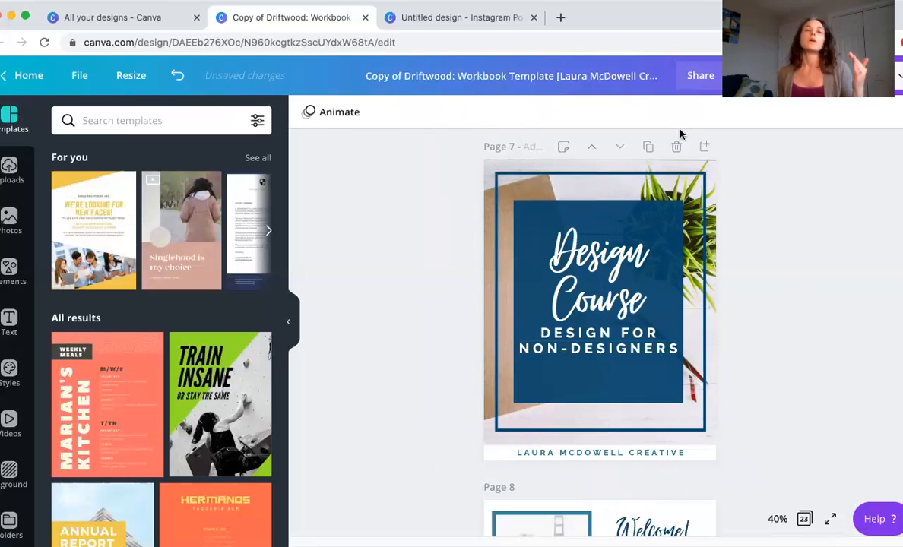
# Examine the tablet mockup image in the Instagram post design, and return to the workbook template design.
pyautogui.click(444, 18)
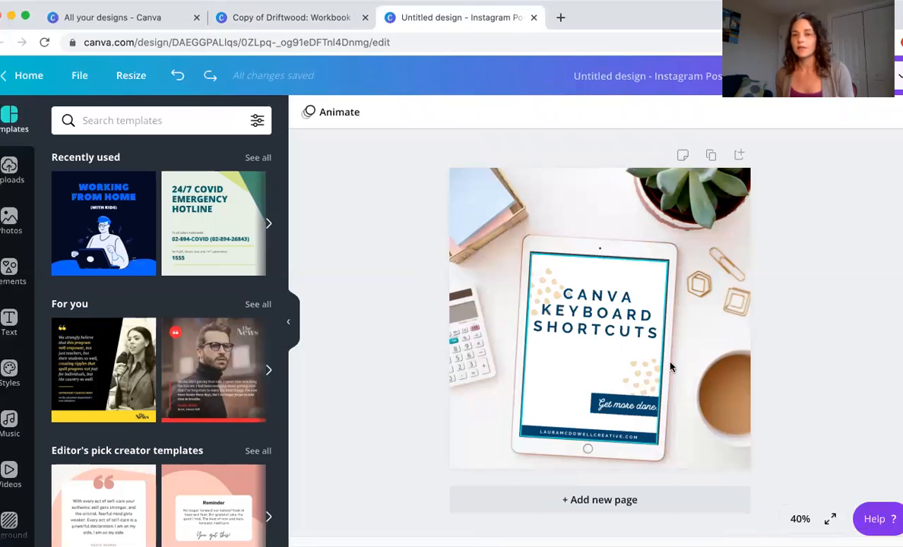
pyautogui.click(593, 295)
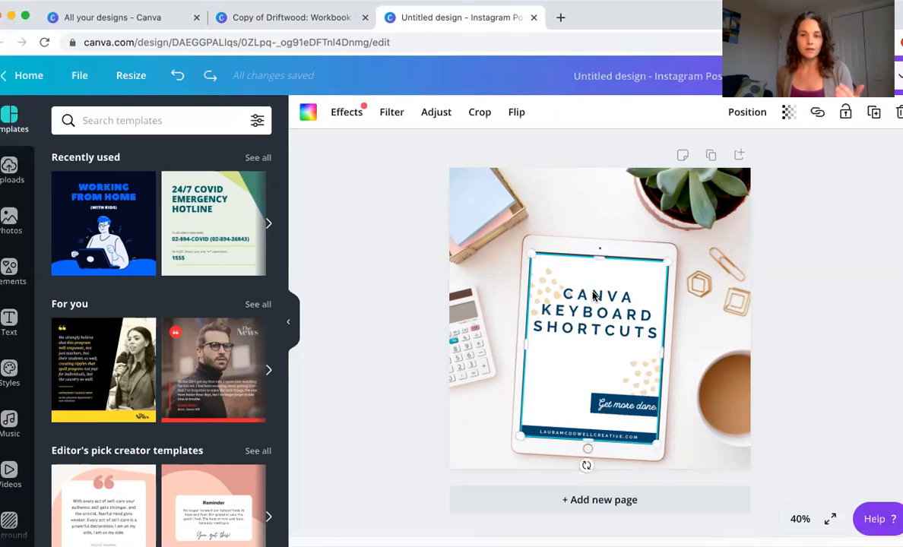
pyautogui.click(315, 20)
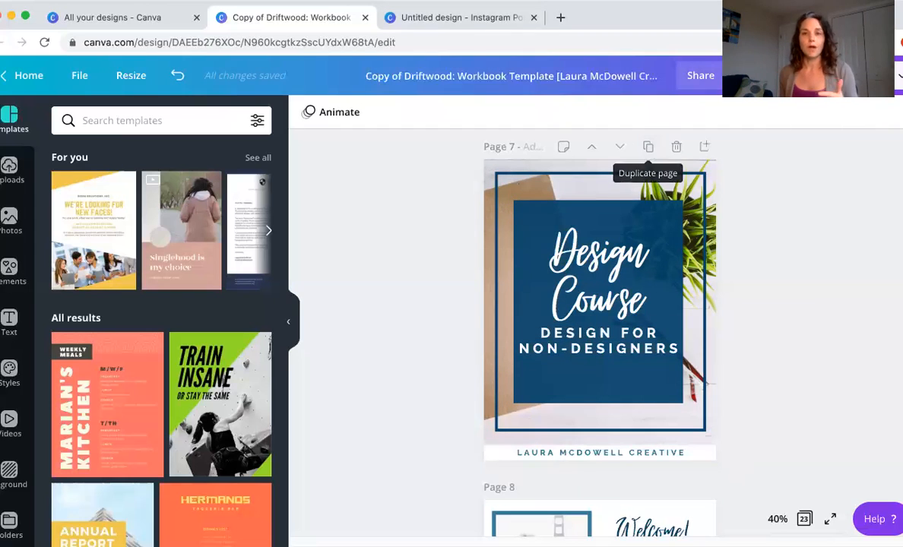
# Open the workbook's download settings and set the file type to PNG.
pyautogui.click(843, 75)
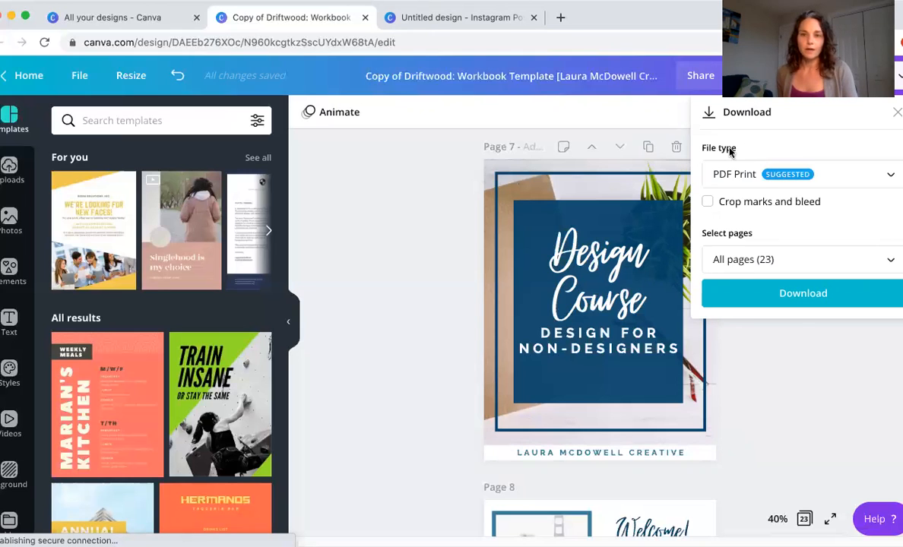
pyautogui.click(851, 181)
pyautogui.click(851, 181)
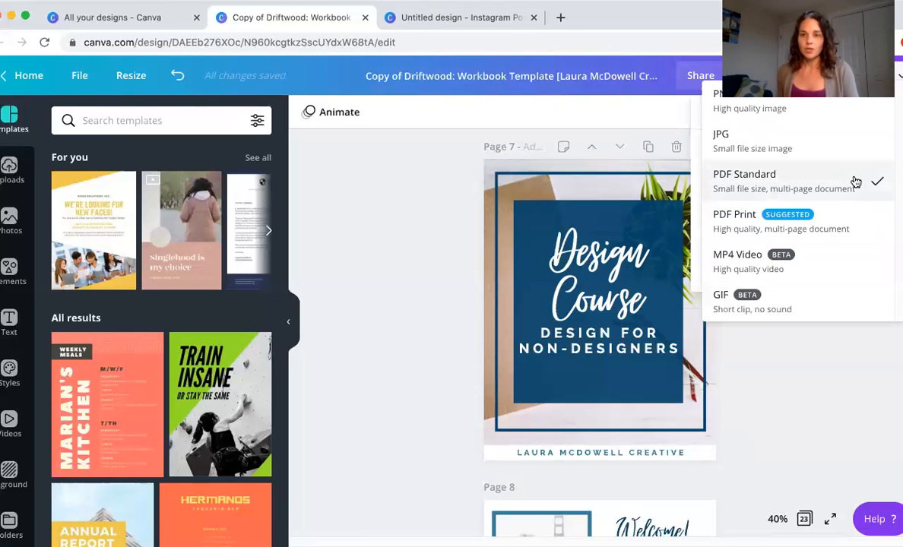
pyautogui.click(826, 109)
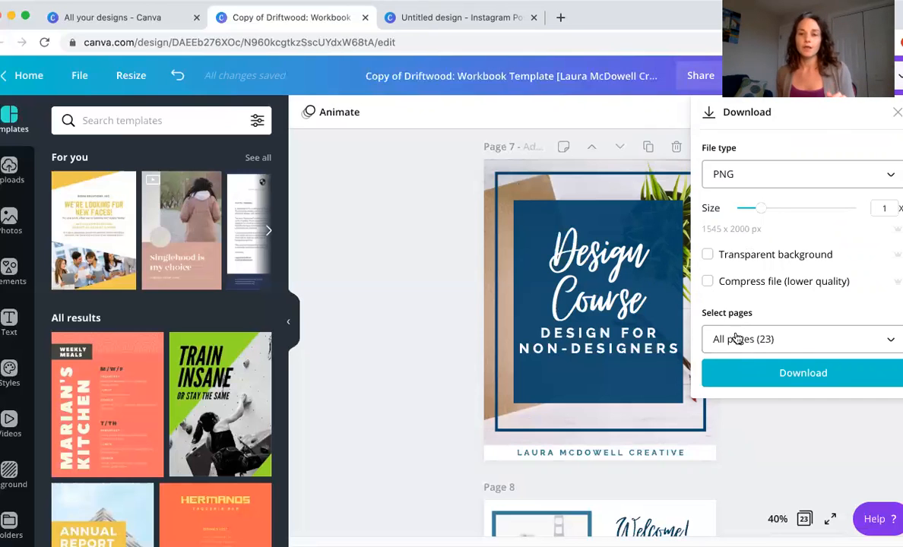
# Limit the download to page 7 only, download the PNG, and dismiss the print offer.
pyautogui.click(811, 341)
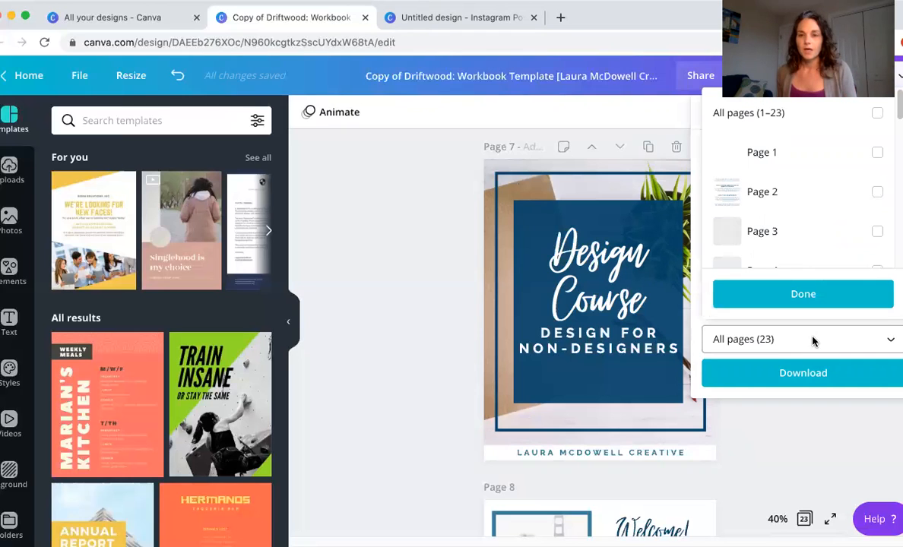
pyautogui.scroll(-5, 766, 201)
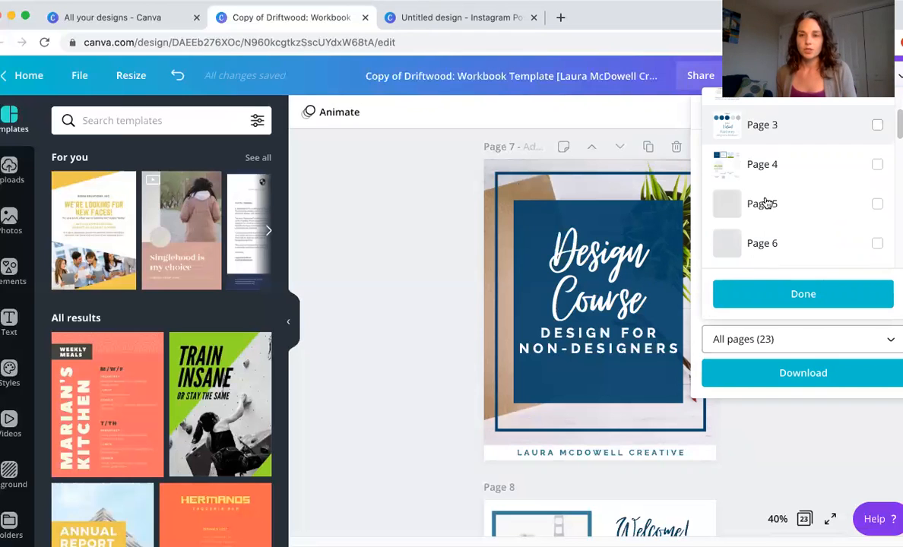
pyautogui.scroll(2, 777, 144)
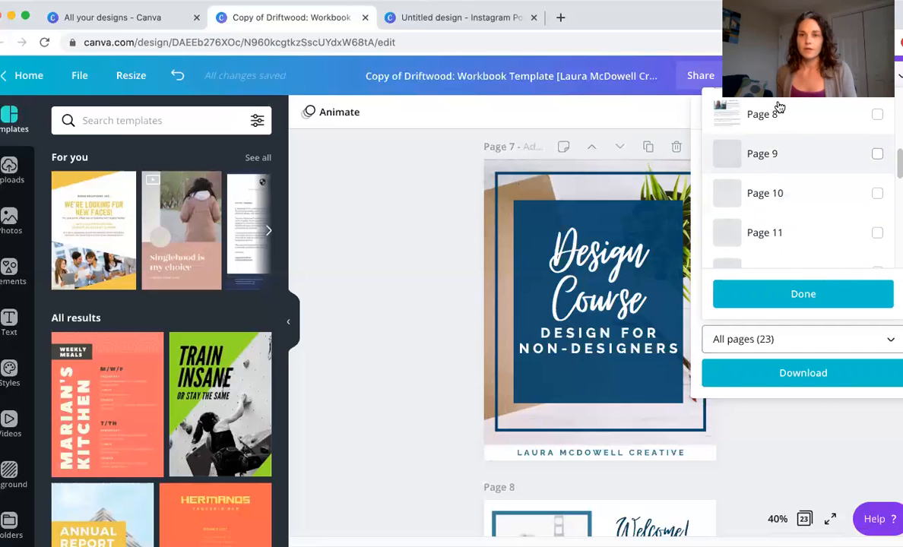
pyautogui.scroll(2, 764, 163)
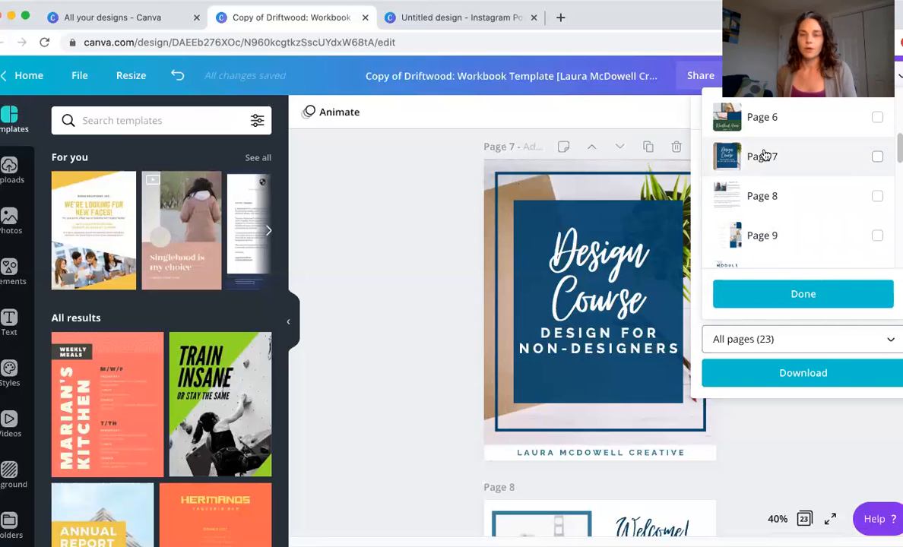
pyautogui.click(877, 159)
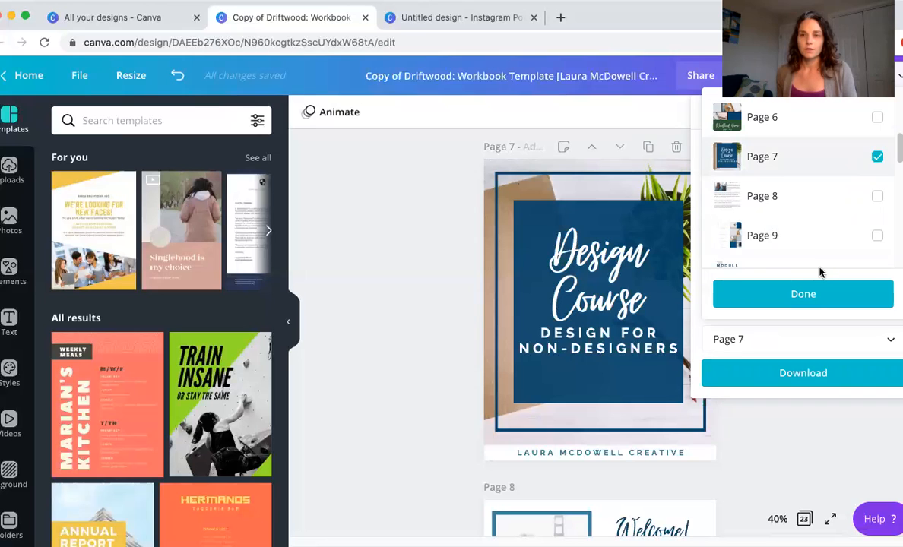
pyautogui.click(815, 295)
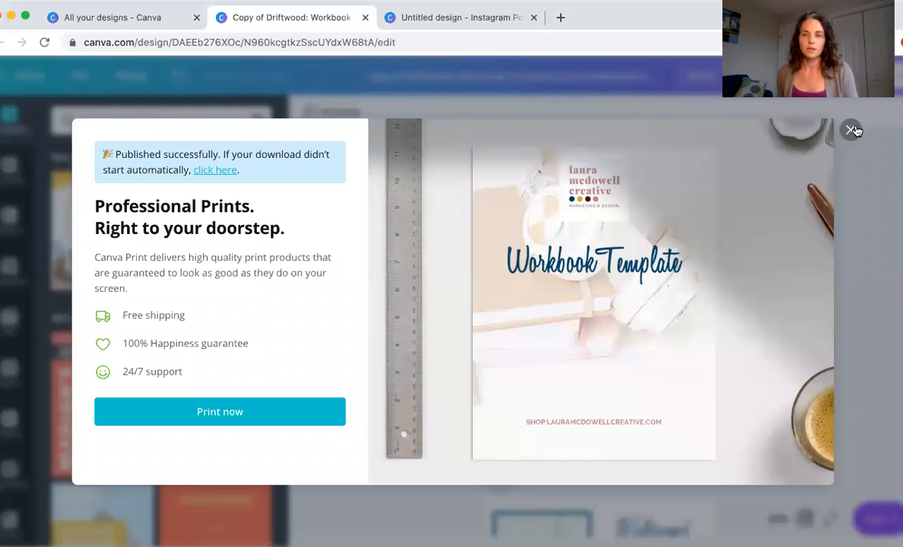
pyautogui.click(851, 130)
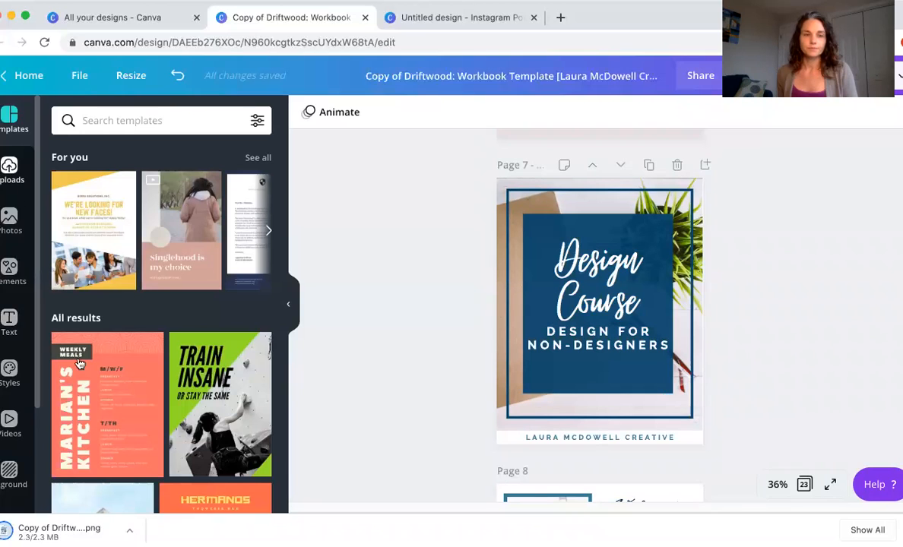
# Upload the downloaded cover PNG and place it in the tablet frame of the Instagram post design, replacing the existing screen image.
pyautogui.click(11, 170)
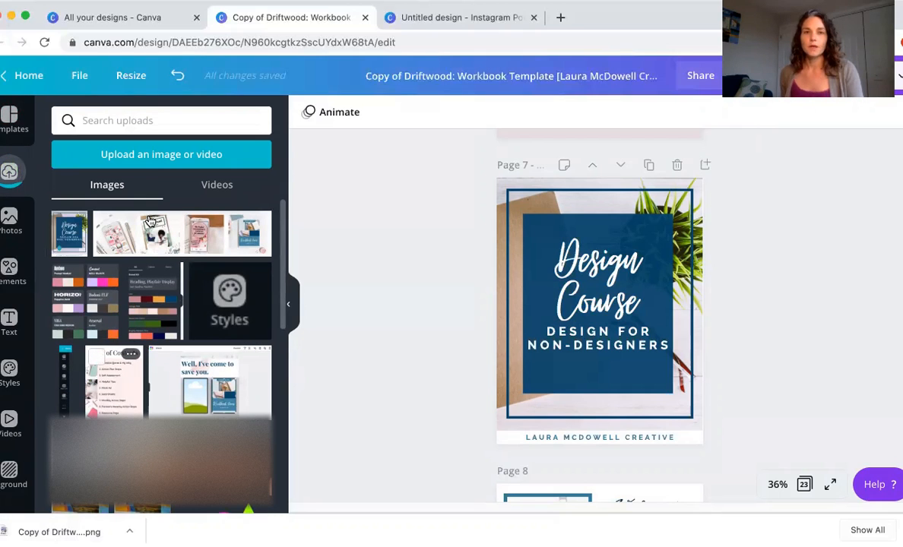
pyautogui.click(446, 17)
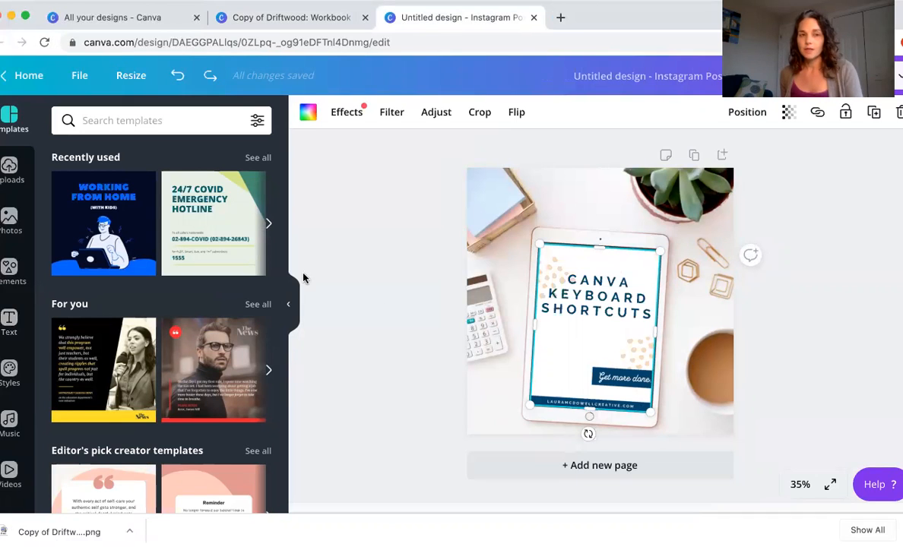
pyautogui.click(9, 168)
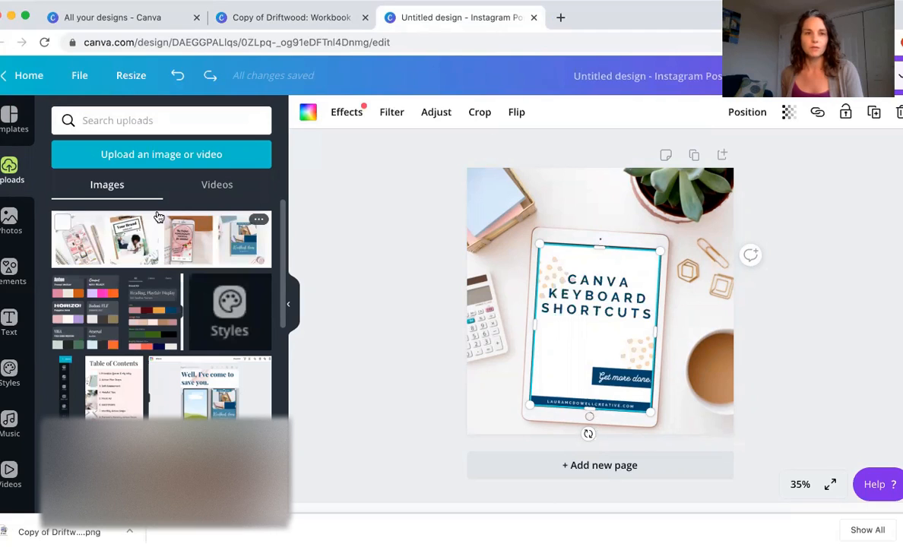
pyautogui.click(44, 44)
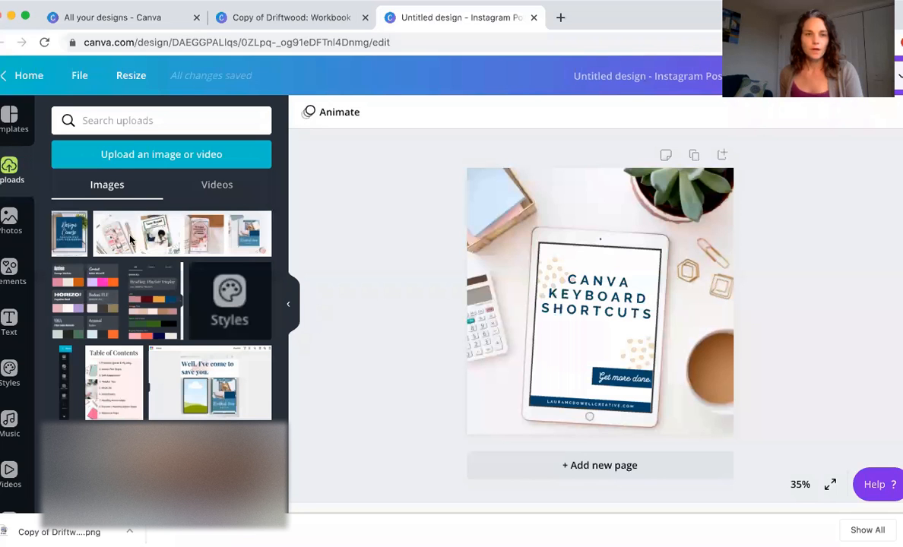
pyautogui.moveTo(86, 234); pyautogui.dragTo(568, 302)
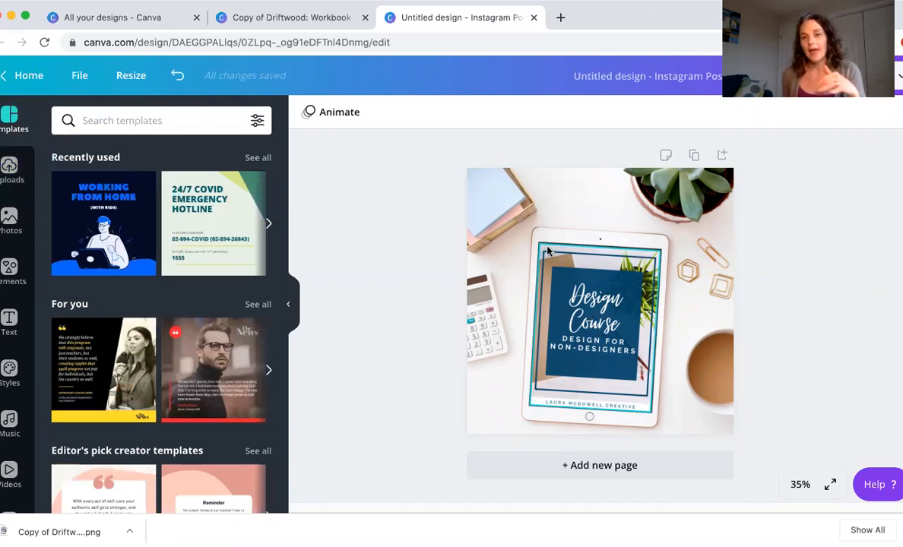
# Add a single-image grid on a new second page, and shrink it to slightly over half the page's width and height in the lower-right corner.
pyautogui.click(12, 269)
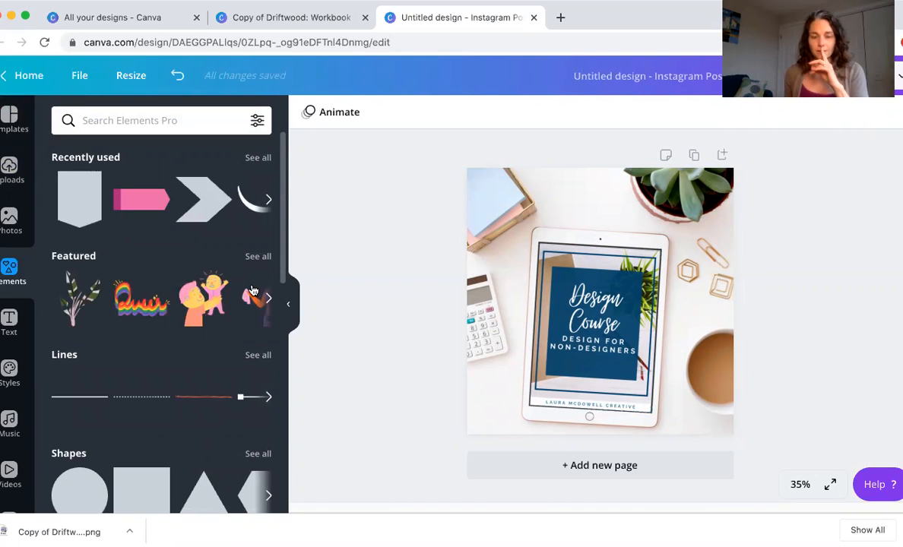
pyautogui.scroll(-1, 158, 306)
pyautogui.scroll(-5, 158, 305)
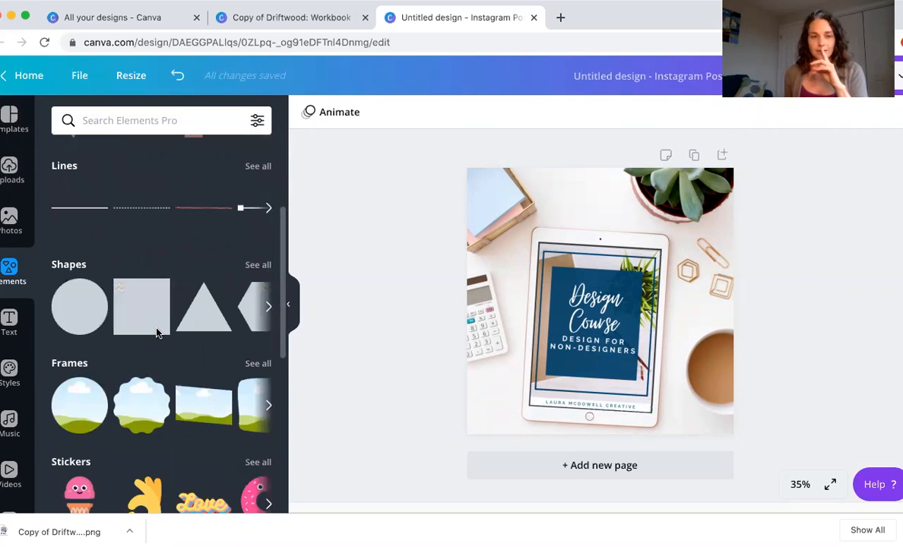
pyautogui.scroll(-2, 152, 385)
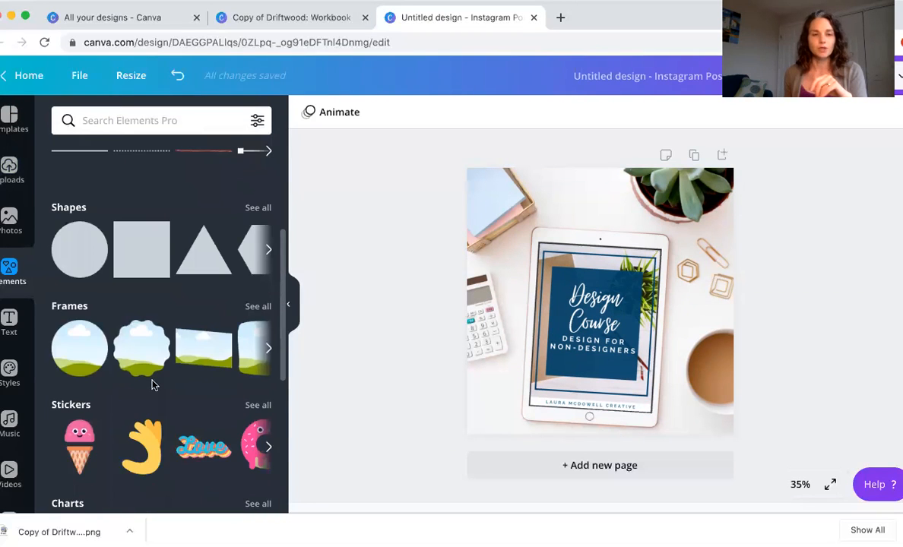
pyautogui.scroll(-4, 139, 390)
pyautogui.scroll(-10, 71, 377)
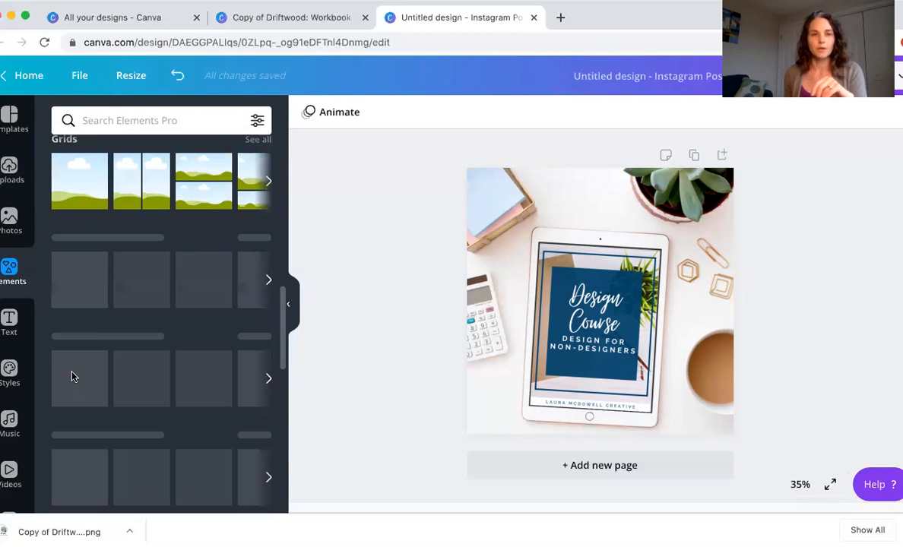
pyautogui.click(9, 279)
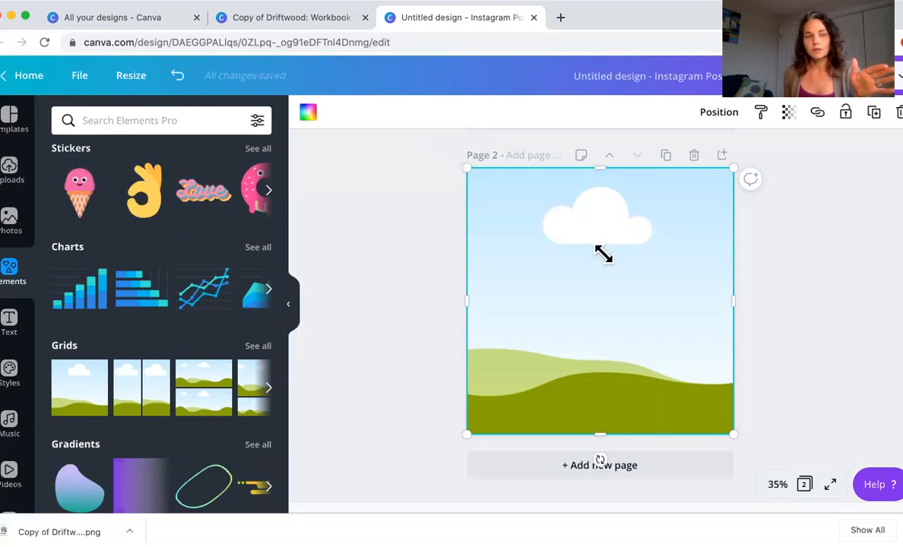
pyautogui.moveTo(602, 255); pyautogui.dragTo(348, 353)
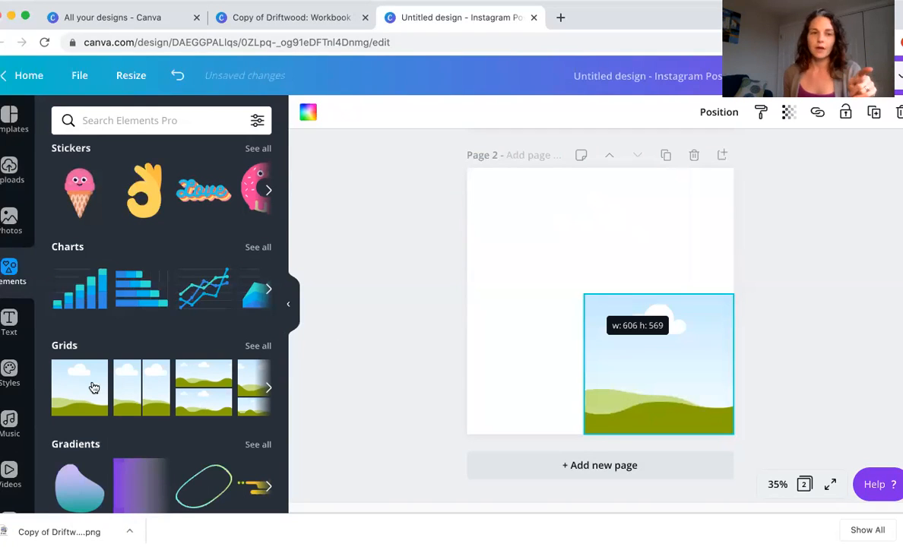
pyautogui.moveTo(93, 388); pyautogui.dragTo(91, 387)
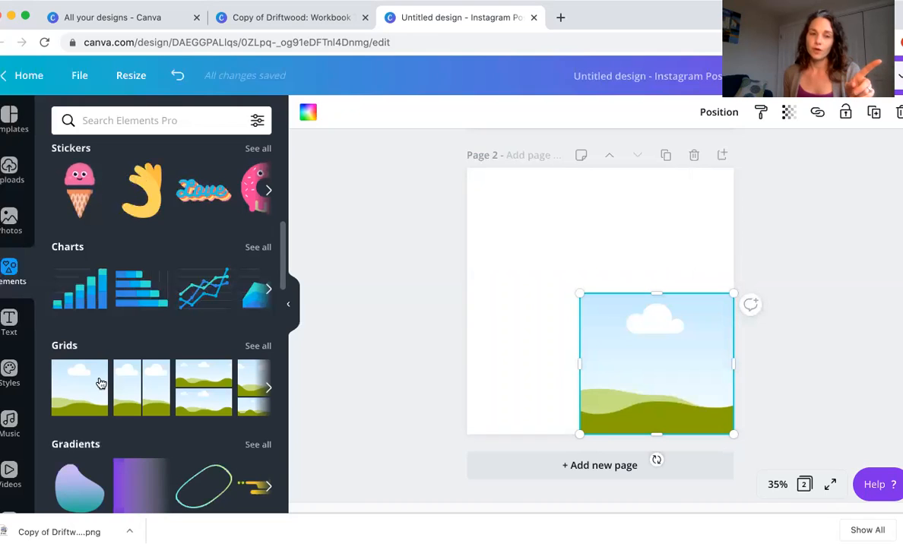
# Browse the full Frames collection in the elements library to examine the available frame shapes and device mockups.
pyautogui.scroll(3, 100, 383)
pyautogui.scroll(2, 99, 383)
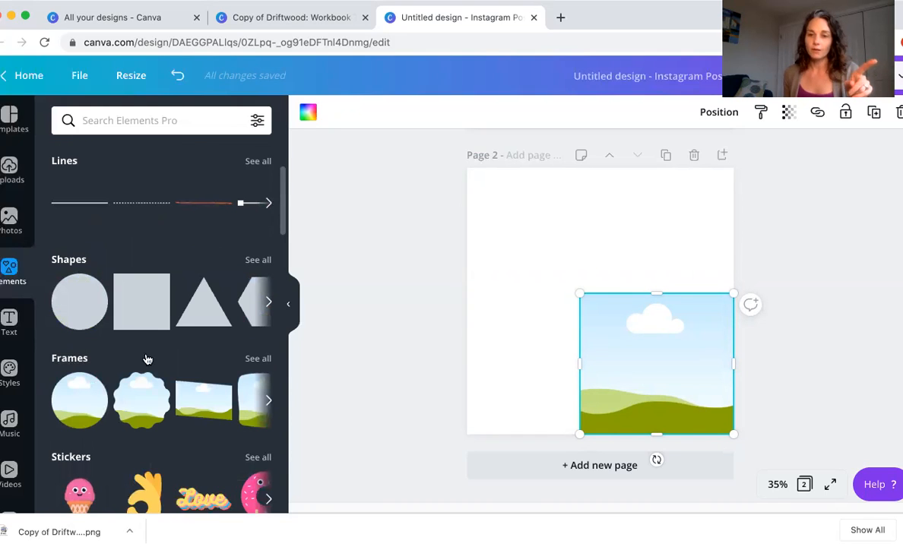
pyautogui.click(257, 359)
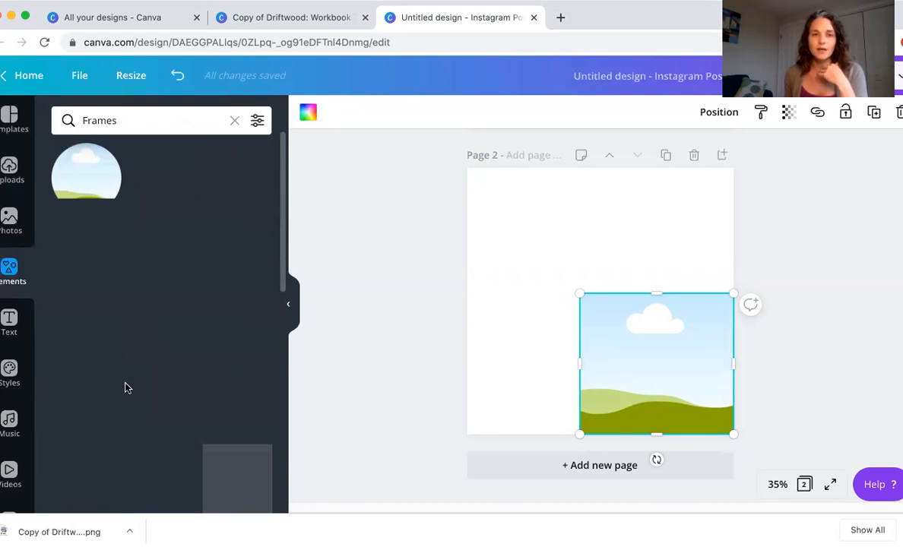
pyautogui.scroll(-1, 127, 387)
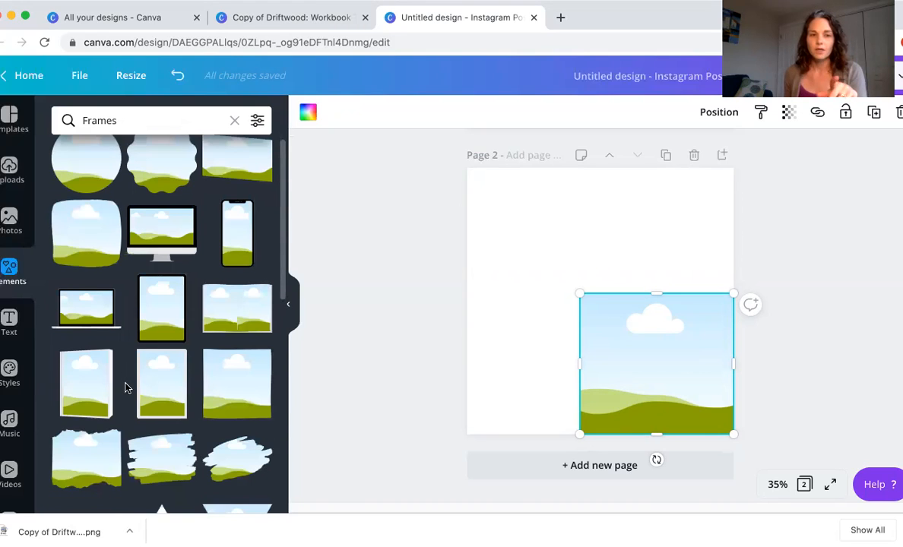
pyautogui.scroll(-3, 127, 387)
pyautogui.scroll(-3, 126, 387)
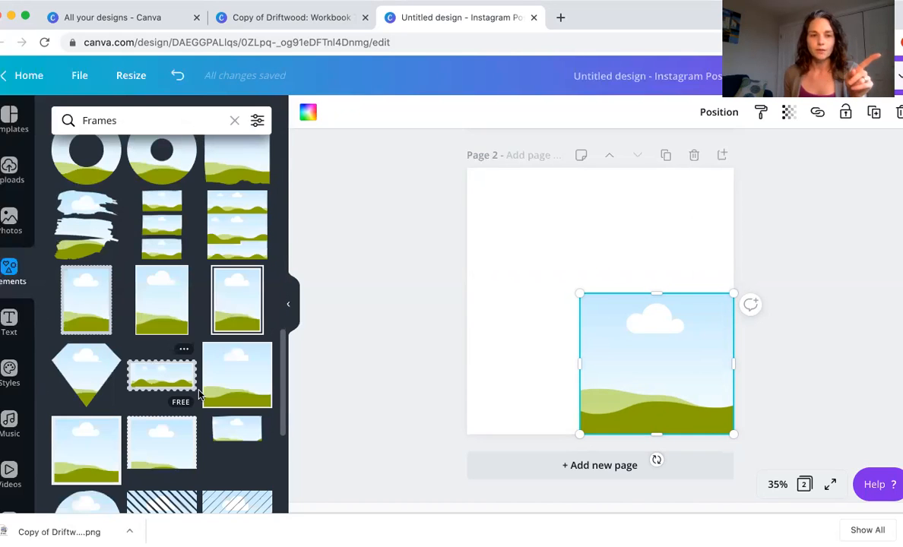
pyautogui.scroll(-2, 194, 393)
pyautogui.scroll(-2, 186, 393)
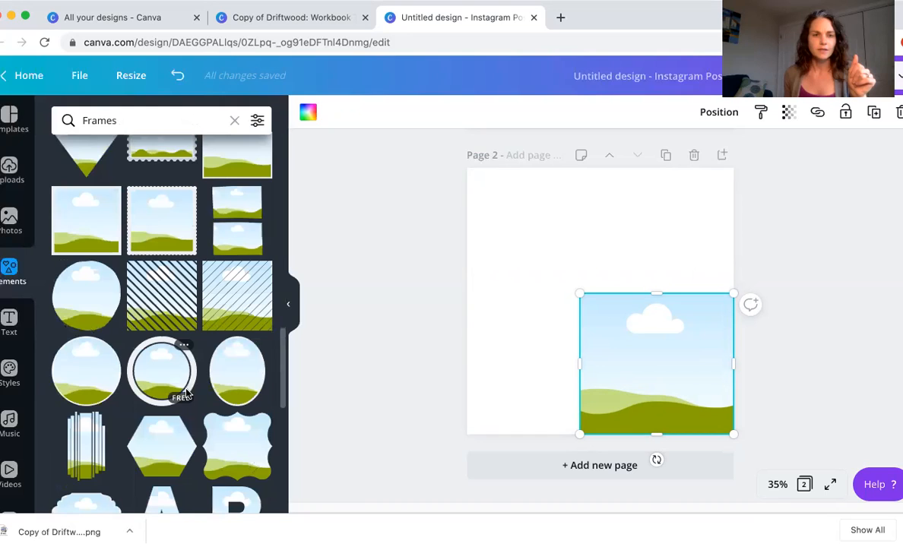
pyautogui.scroll(2, 186, 393)
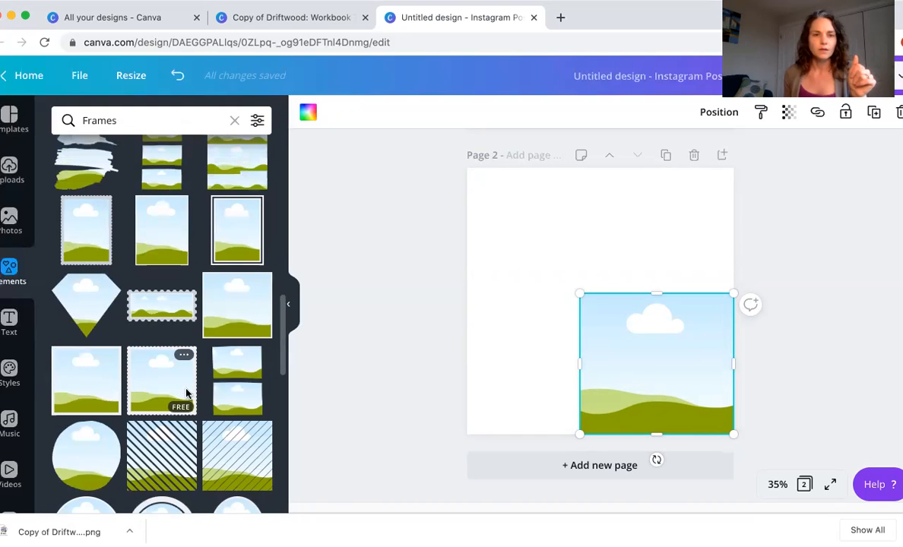
pyautogui.scroll(3, 186, 393)
pyautogui.scroll(-2, 182, 402)
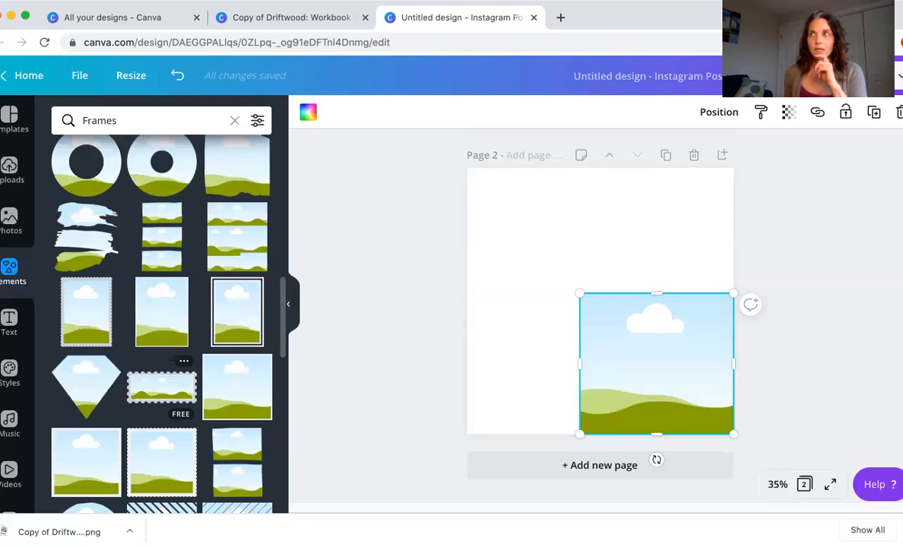
# Add a square frame to page 2 and place it in the upper-left part, clear of most of the grid.
pyautogui.scroll(5, 161, 319)
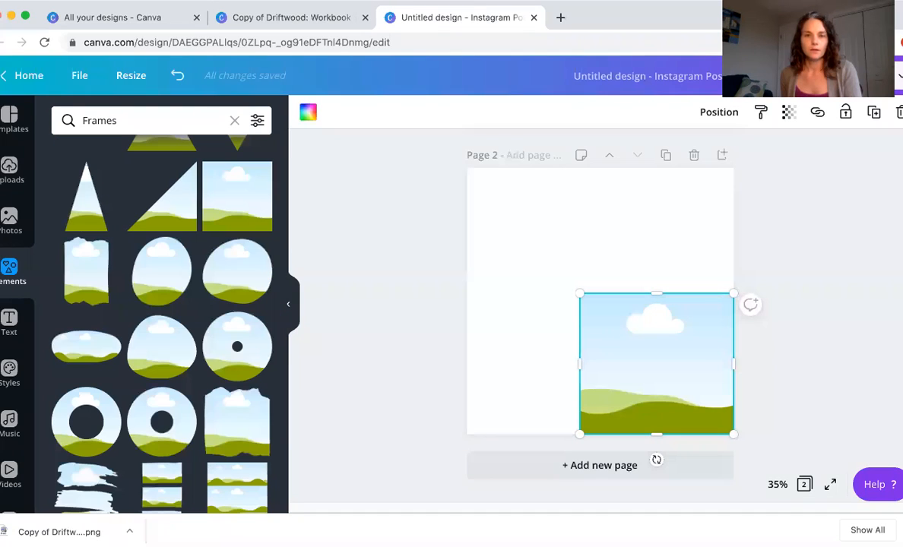
pyautogui.click(241, 188)
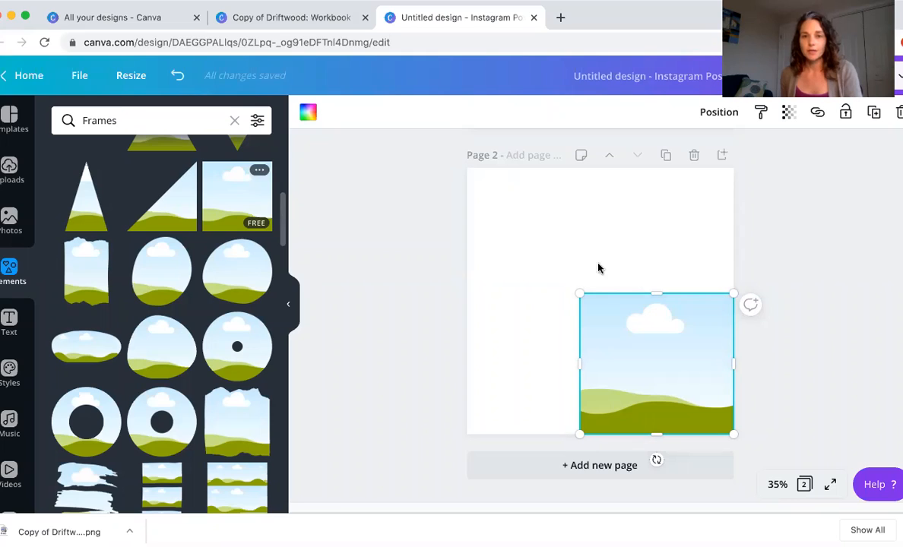
pyautogui.moveTo(585, 255); pyautogui.dragTo(542, 209)
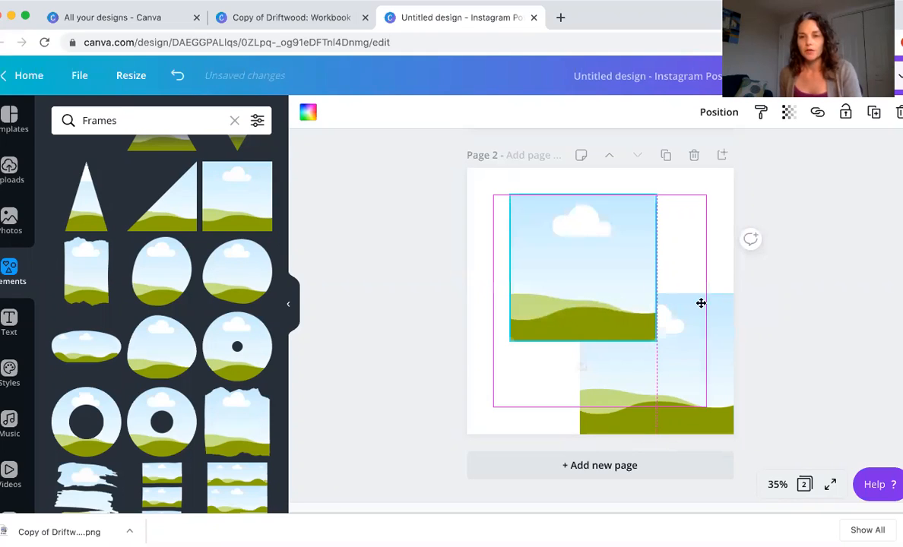
# Shrink the grid and the square frame to about one third of the page's width, with the frame in the upper-left corner.
pyautogui.click(692, 317)
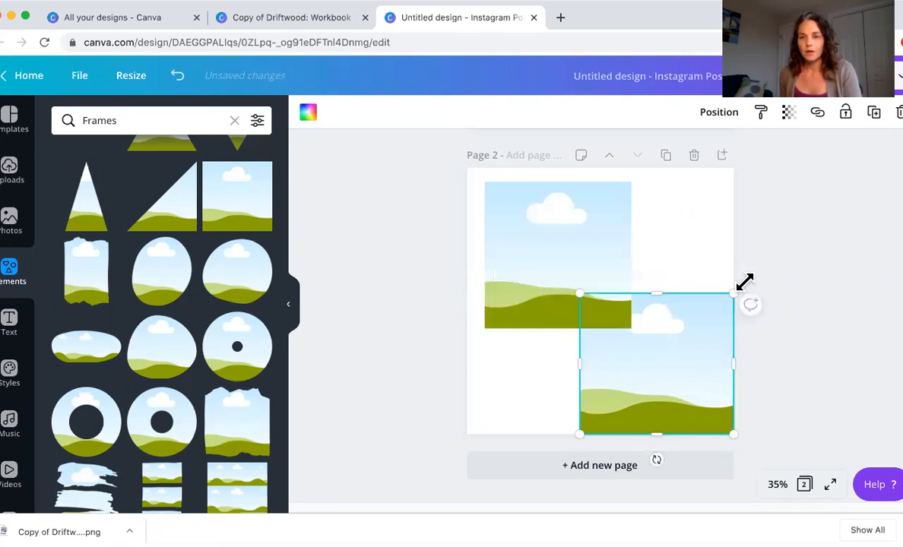
pyautogui.moveTo(653, 346); pyautogui.dragTo(685, 329)
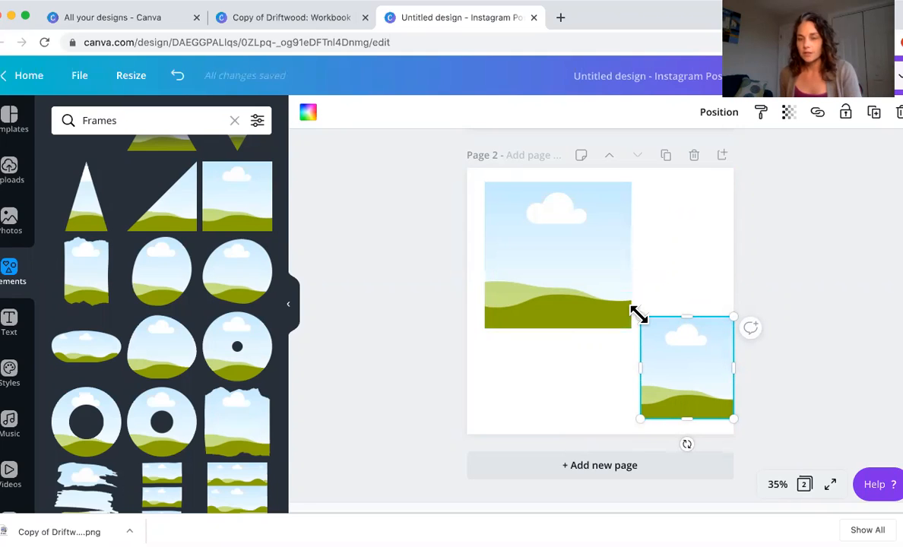
pyautogui.click(564, 215)
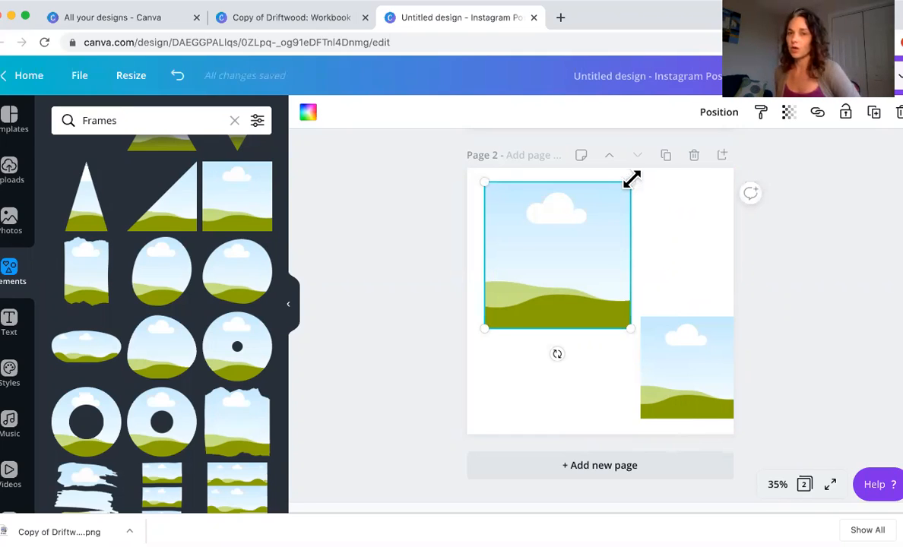
pyautogui.moveTo(634, 200); pyautogui.dragTo(580, 233)
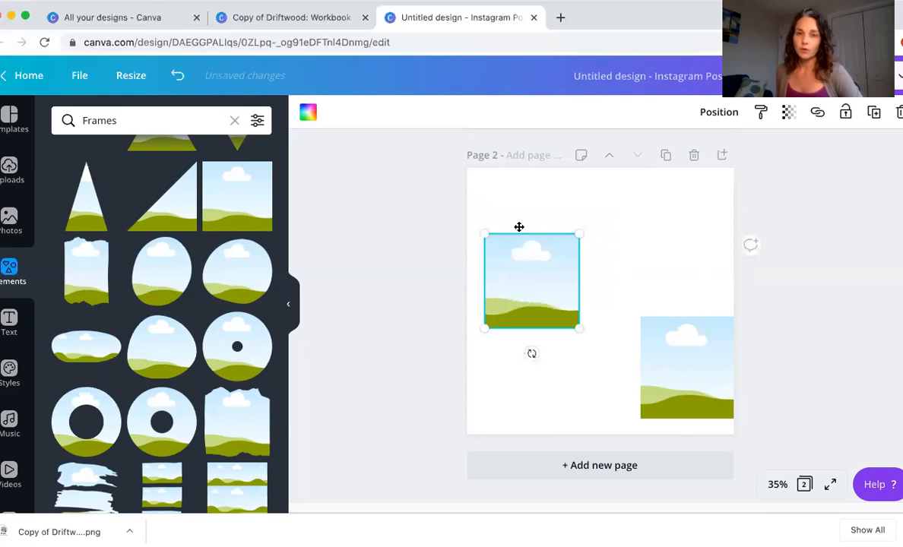
pyautogui.moveTo(519, 227); pyautogui.dragTo(516, 161)
# Delete the square frame, move the grid near the page's centre, and stretch it into a portrait rectangle about half the page's height.
pyautogui.moveTo(693, 373); pyautogui.dragTo(621, 344)
pyautogui.moveTo(621, 300)
pyautogui.mouseDown()
pyautogui.moveTo(611, 365)
pyautogui.moveTo(614, 312)
pyautogui.mouseUp()
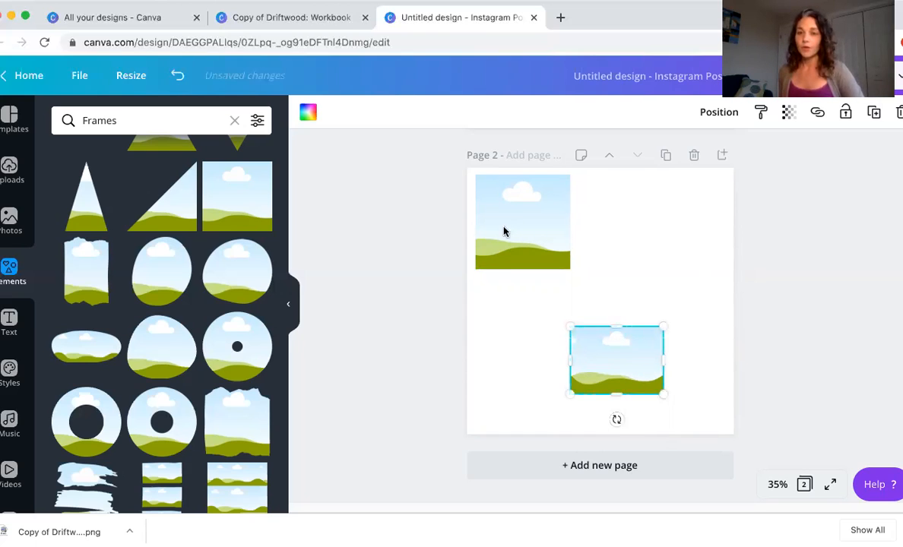
pyautogui.moveTo(621, 391); pyautogui.dragTo(617, 322)
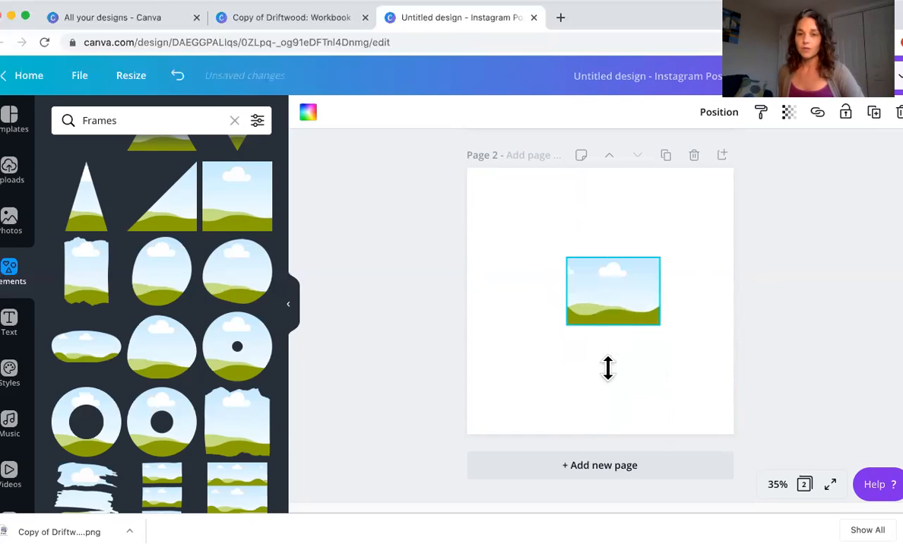
pyautogui.moveTo(613, 379); pyautogui.dragTo(612, 388)
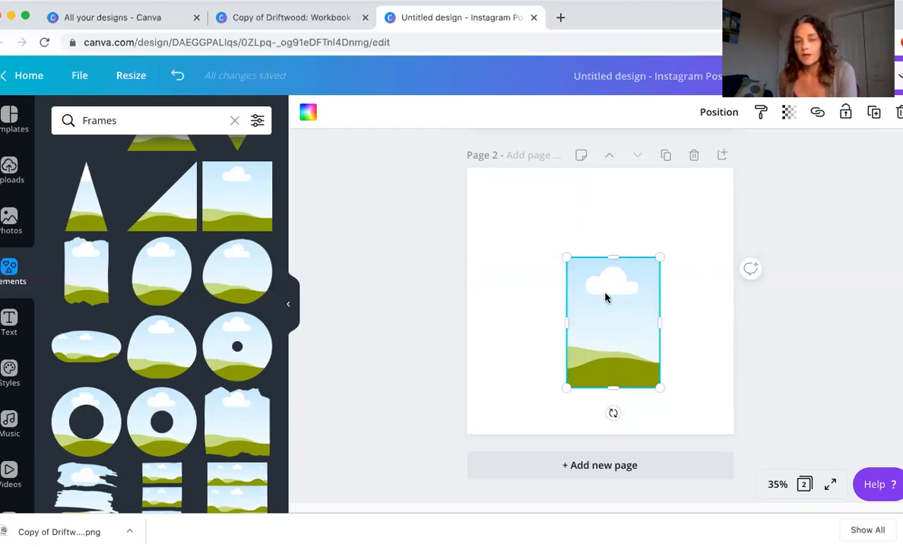
# Copy the tablet desk photo from page 1's background and paste it as the background of page 2.
pyautogui.scroll(5, 547, 323)
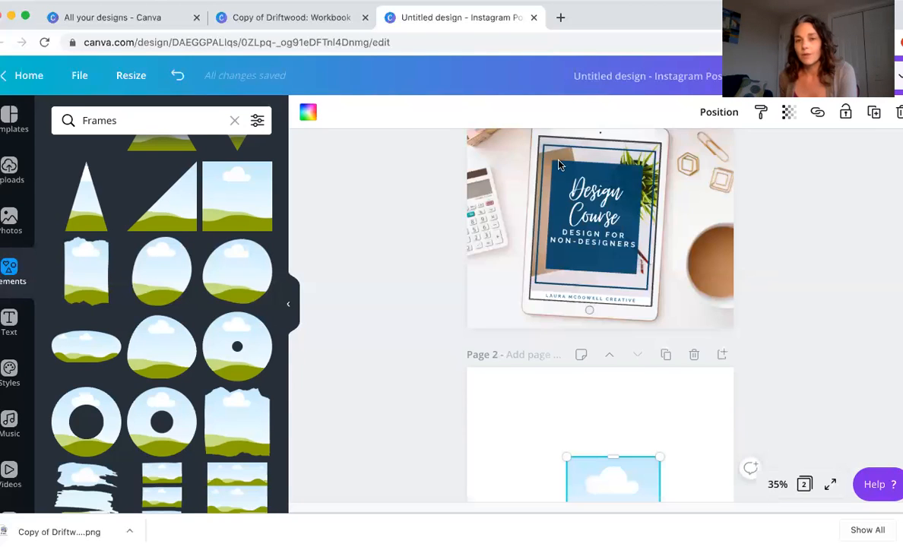
pyautogui.click(484, 257)
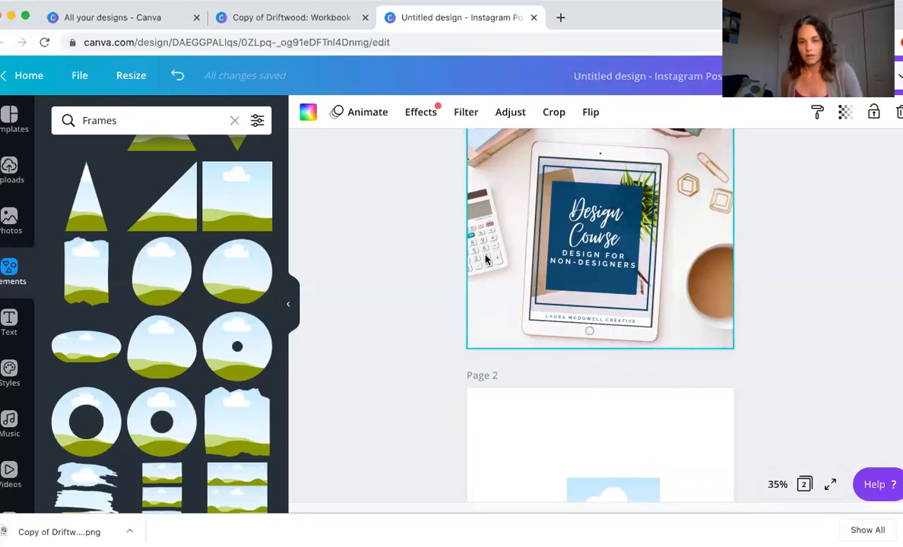
pyautogui.rightClick(486, 260)
pyautogui.scroll(-1, 493, 448)
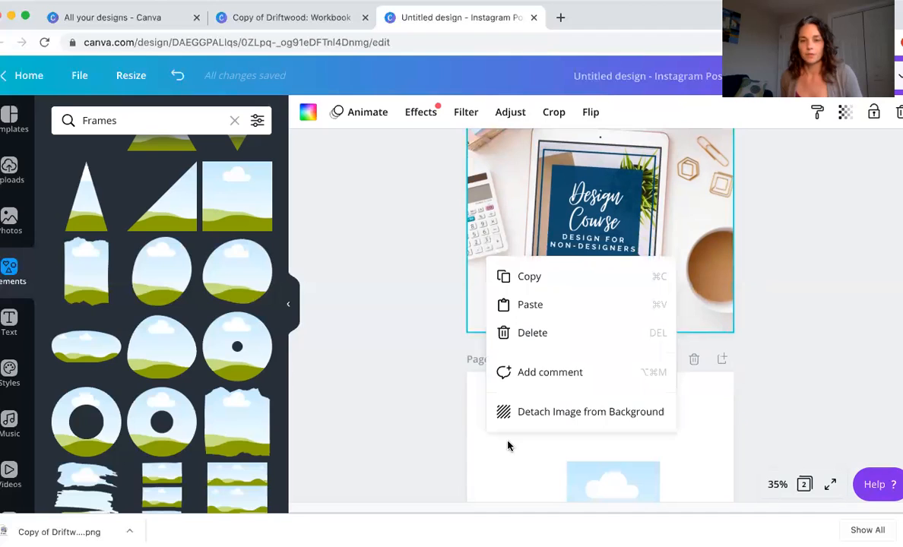
pyautogui.click(507, 447)
pyautogui.press('super+v')
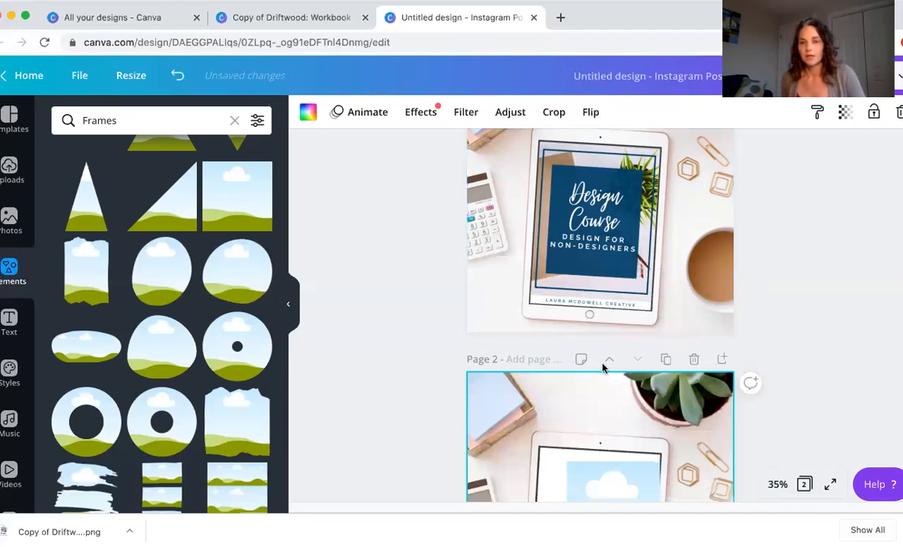
# Move the grid onto the tablet screen on page 2, enlarge it to the screen's size, and rotate it 3°.
pyautogui.scroll(-3, 602, 368)
pyautogui.moveTo(608, 364); pyautogui.dragTo(582, 354)
pyautogui.moveTo(630, 417); pyautogui.dragTo(631, 417)
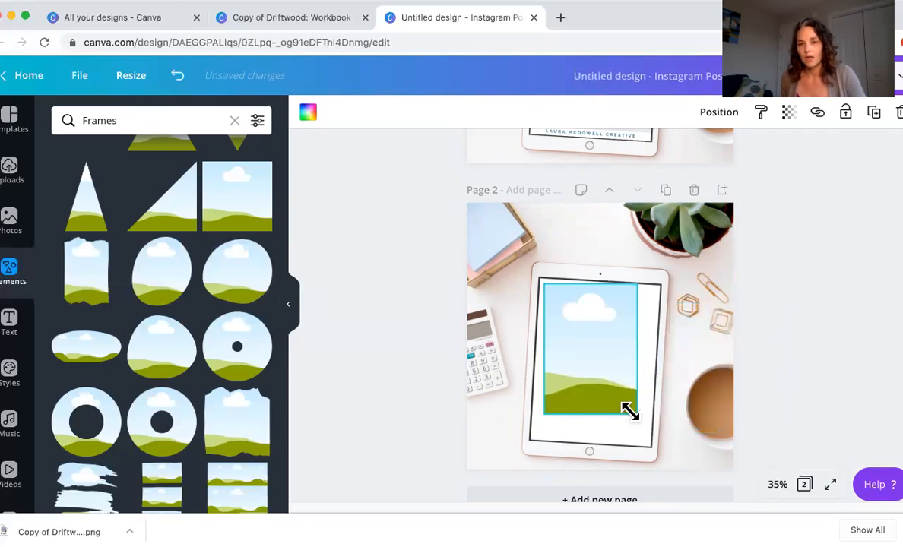
pyautogui.moveTo(657, 445); pyautogui.dragTo(590, 468)
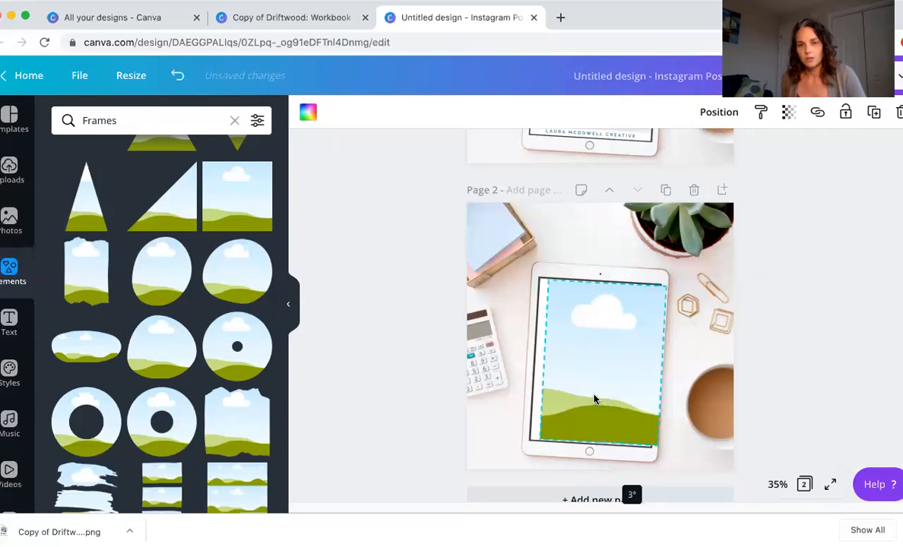
# Reposition the tilted grid over the tablet screen and fine-tune its rotation to follow the screen's edges.
pyautogui.moveTo(594, 396); pyautogui.dragTo(595, 396)
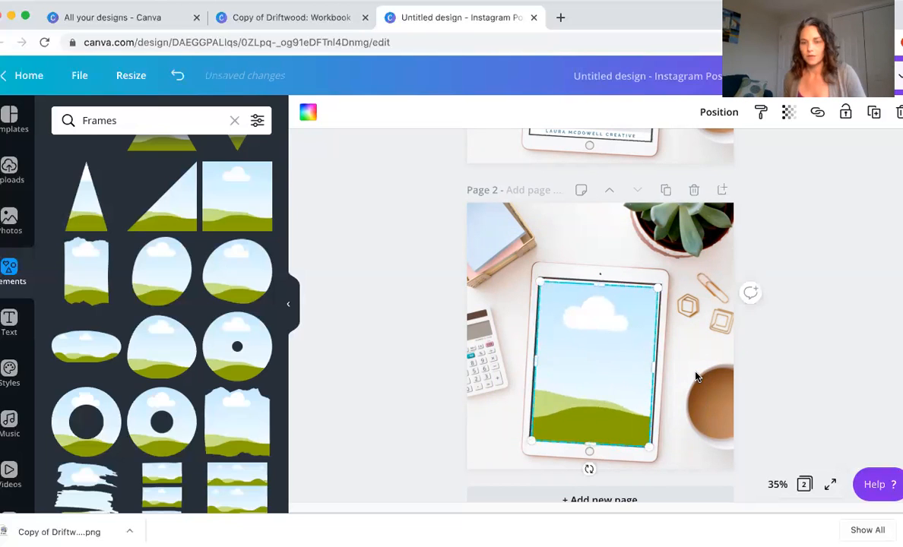
pyautogui.click(758, 308)
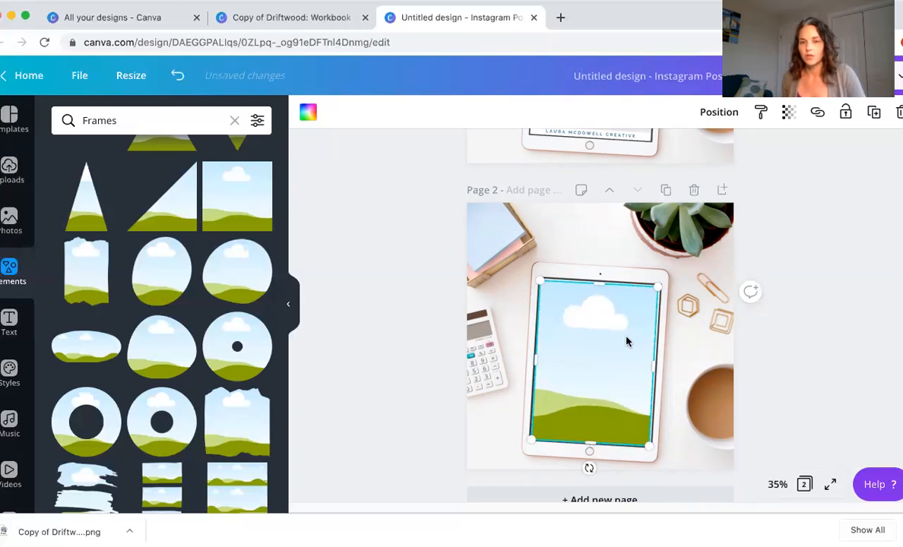
pyautogui.click(585, 431)
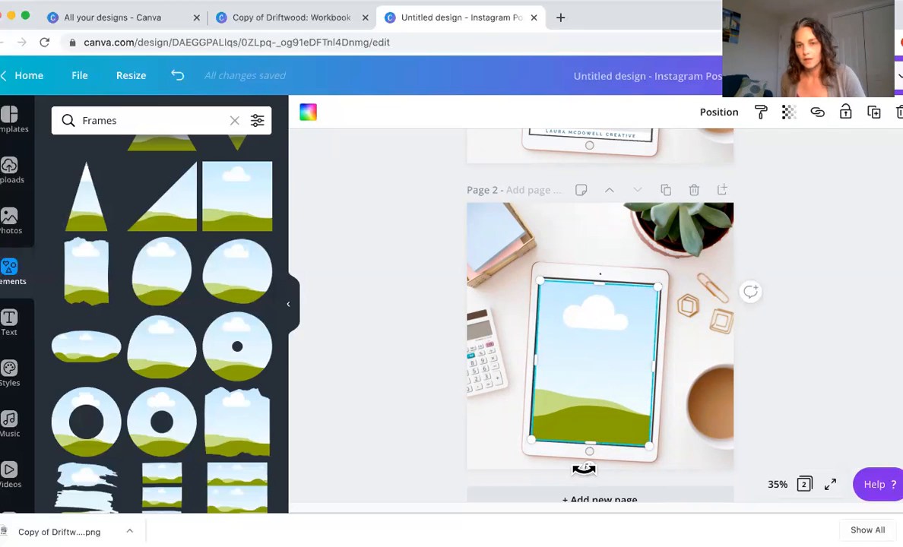
pyautogui.moveTo(584, 470); pyautogui.dragTo(583, 470)
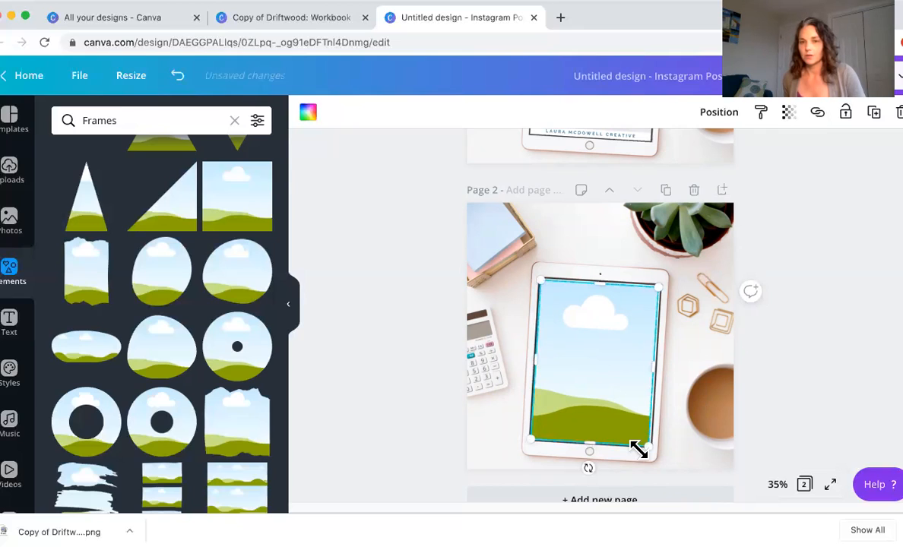
pyautogui.click(815, 311)
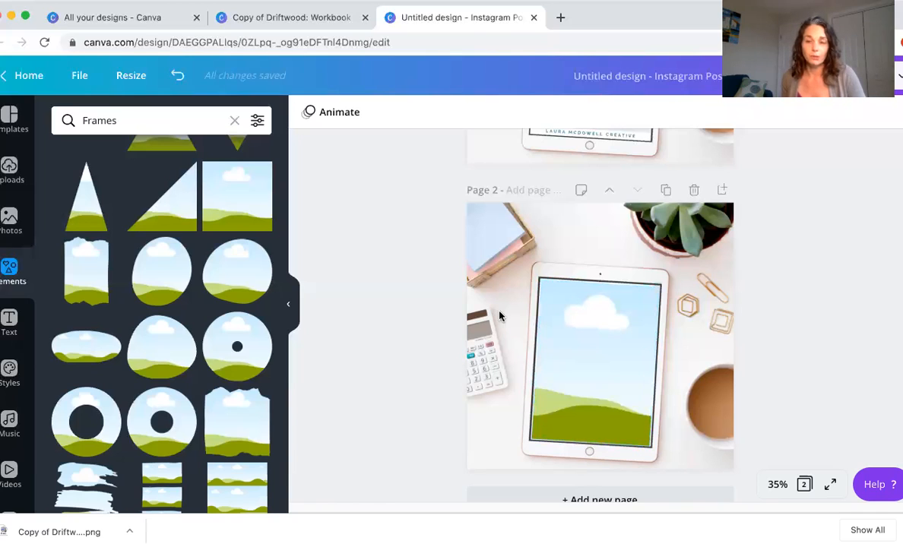
# Compare the tablet mockup on page 1 with the grid placed over the tablet on page 2.
pyautogui.scroll(3, 499, 316)
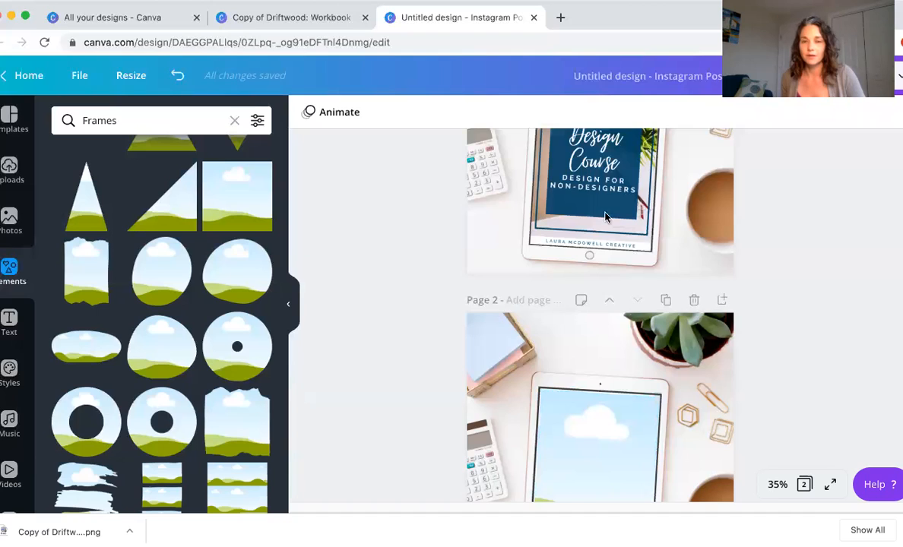
pyautogui.scroll(3, 606, 217)
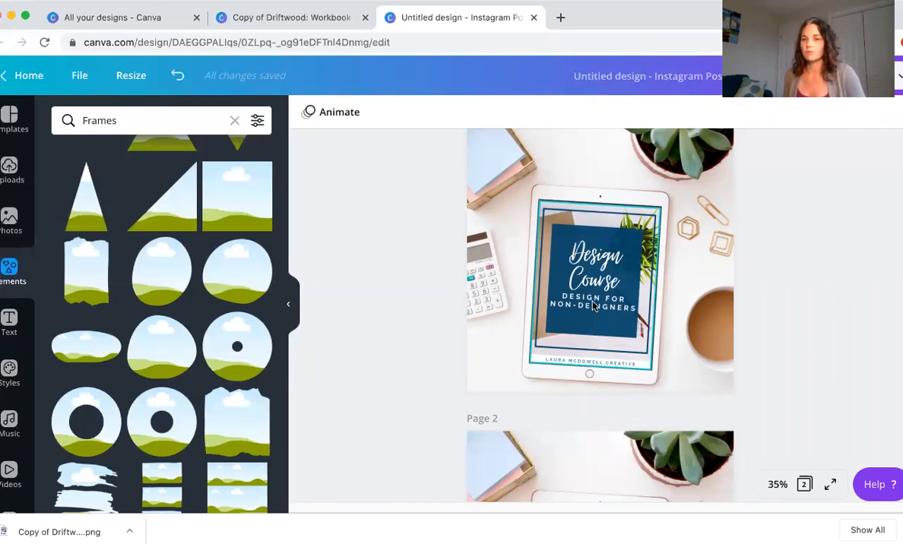
pyautogui.scroll(-3, 592, 377)
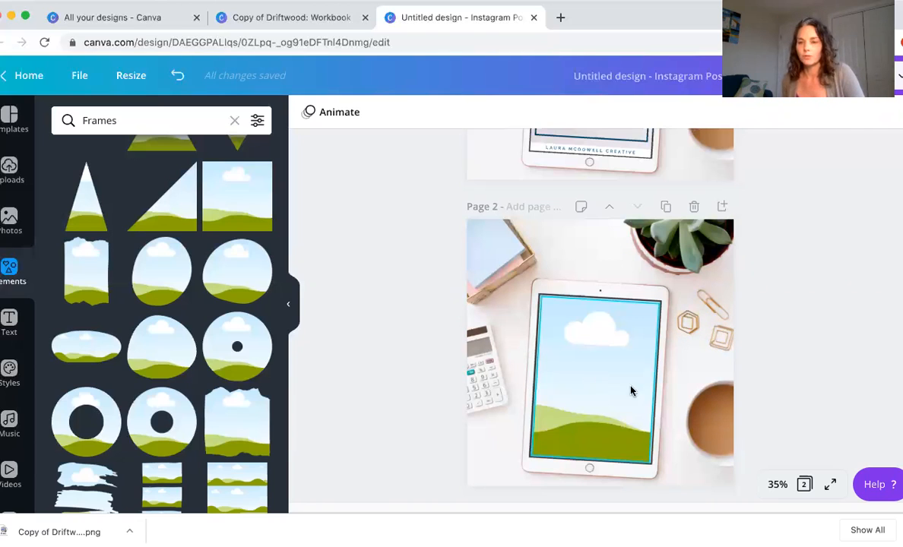
pyautogui.scroll(-1, 646, 327)
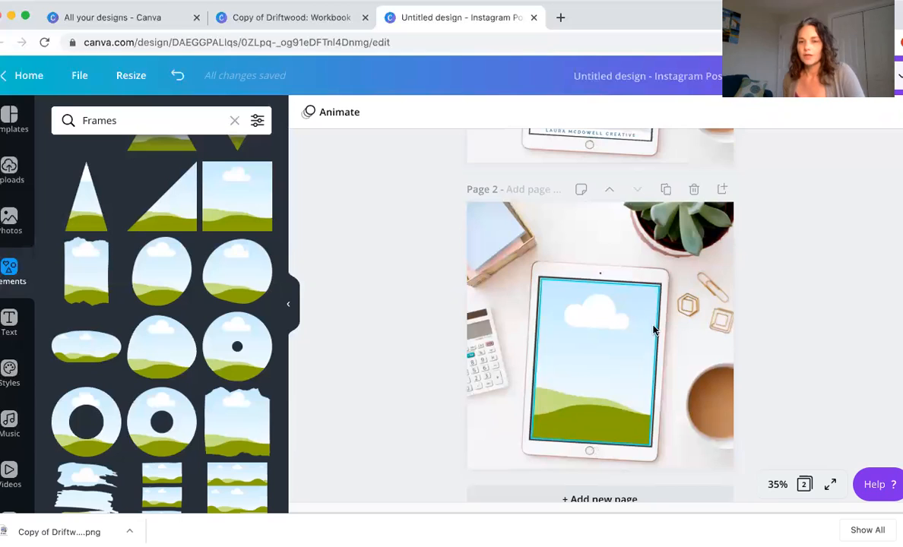
pyautogui.scroll(-1, 653, 329)
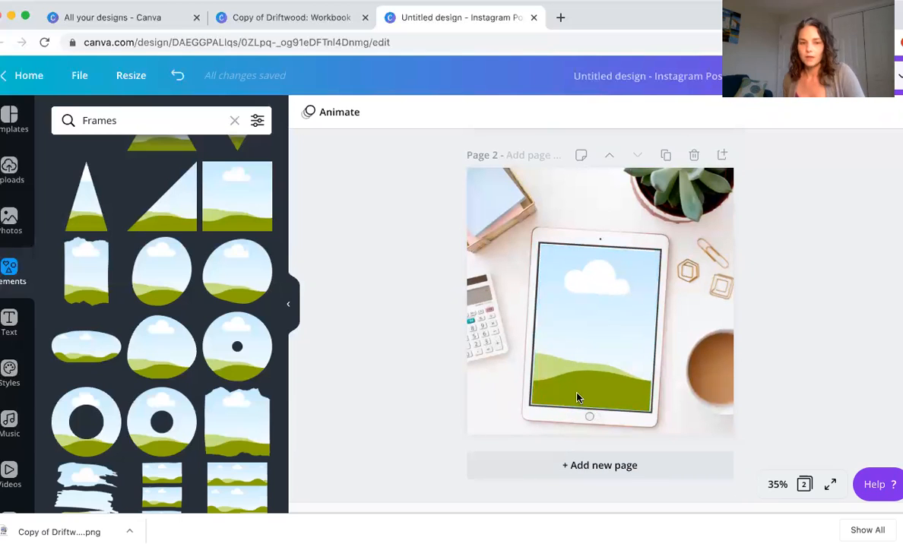
# Nudge the grid slightly up and to the left so its upper-left corner meets the tablet screen's corner.
pyautogui.click(775, 484)
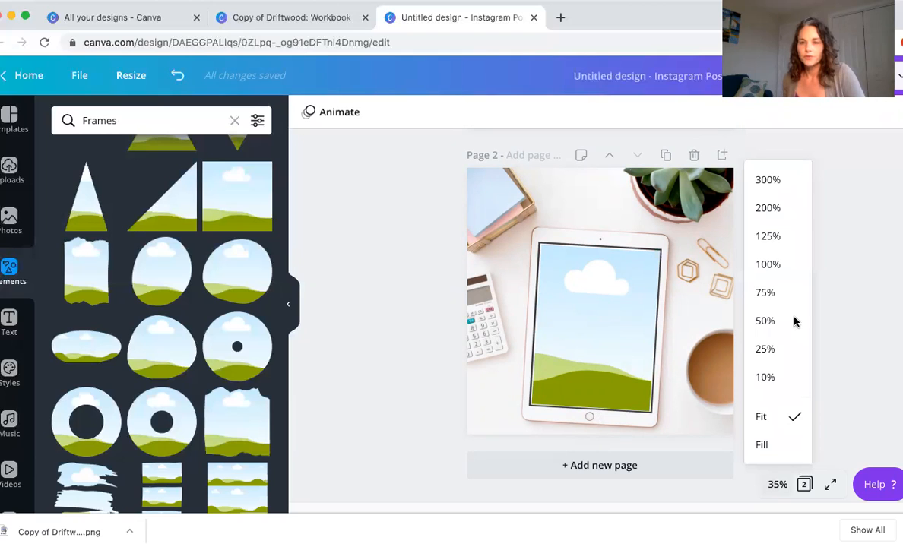
pyautogui.click(765, 321)
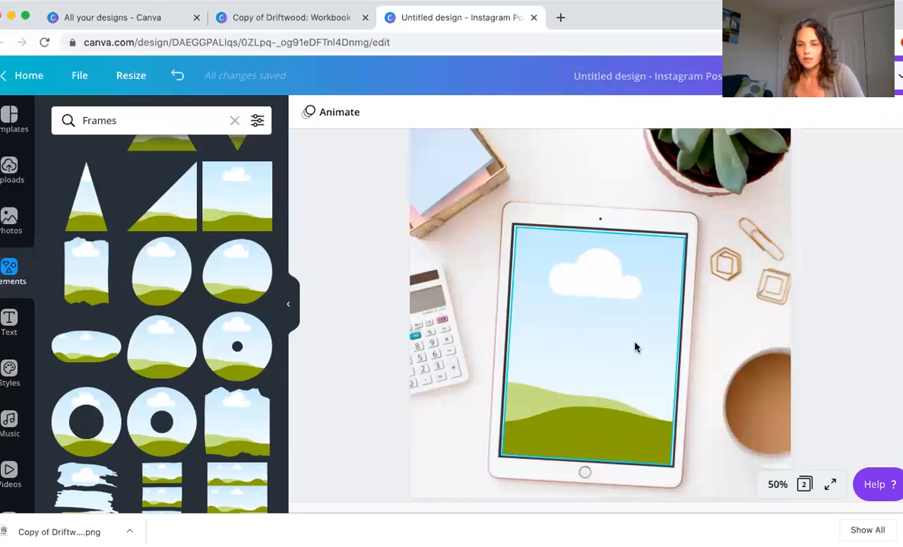
pyautogui.click(775, 486)
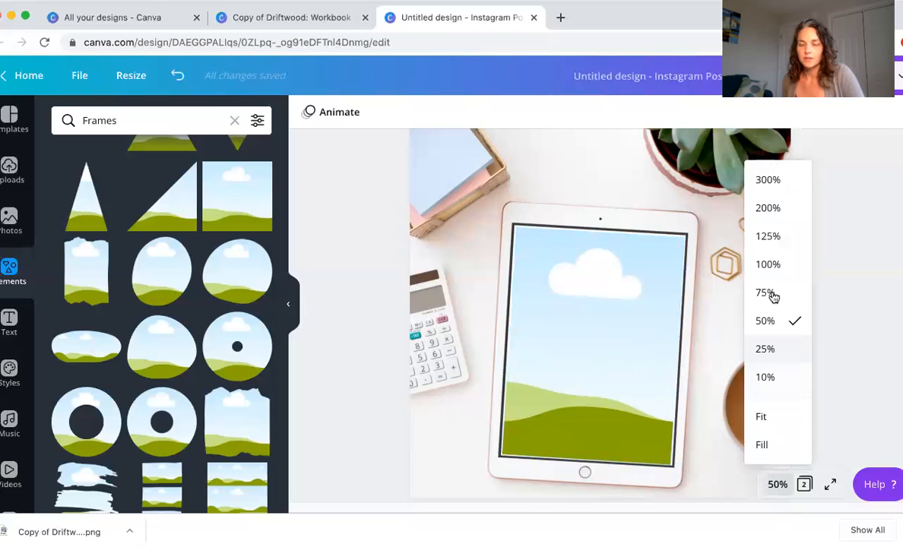
pyautogui.click(769, 294)
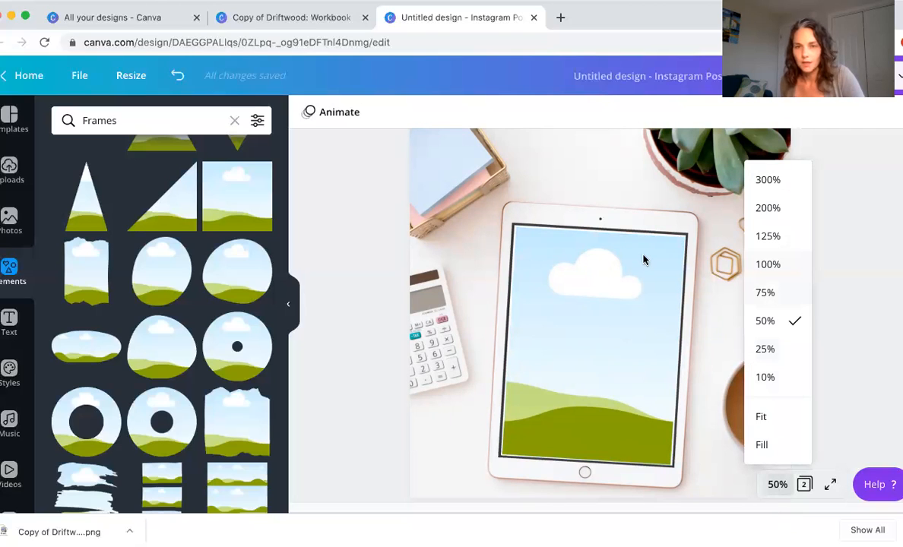
pyautogui.click(643, 260)
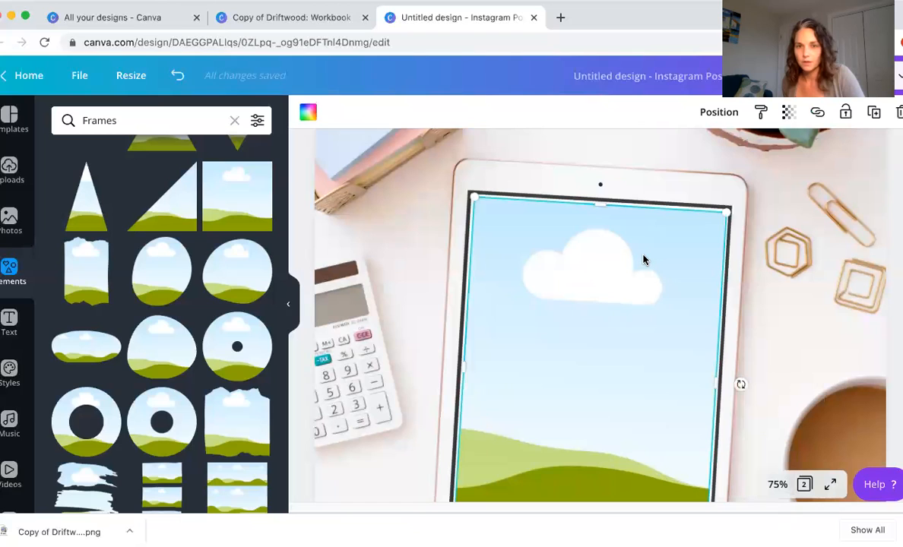
pyautogui.press('Up')
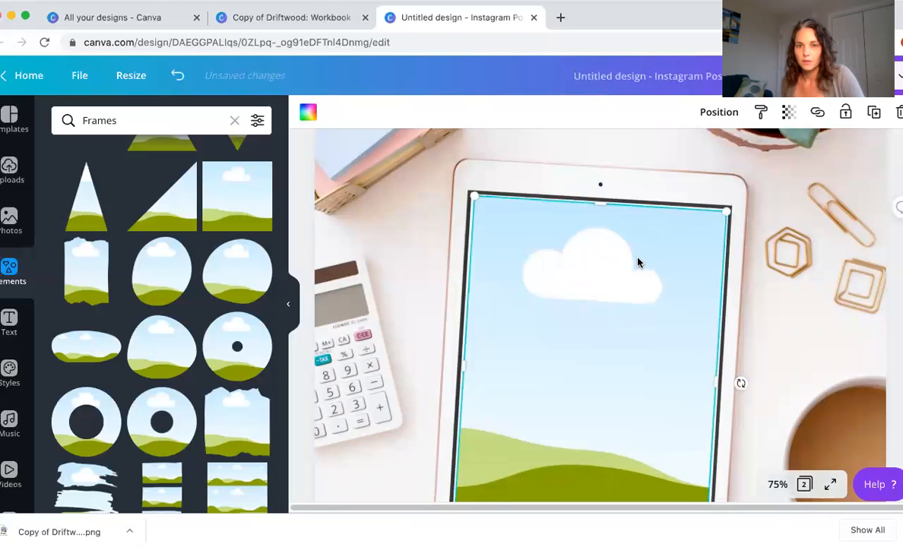
pyautogui.press('Left')
pyautogui.press('Left')
pyautogui.press('Up')
pyautogui.press('Left')
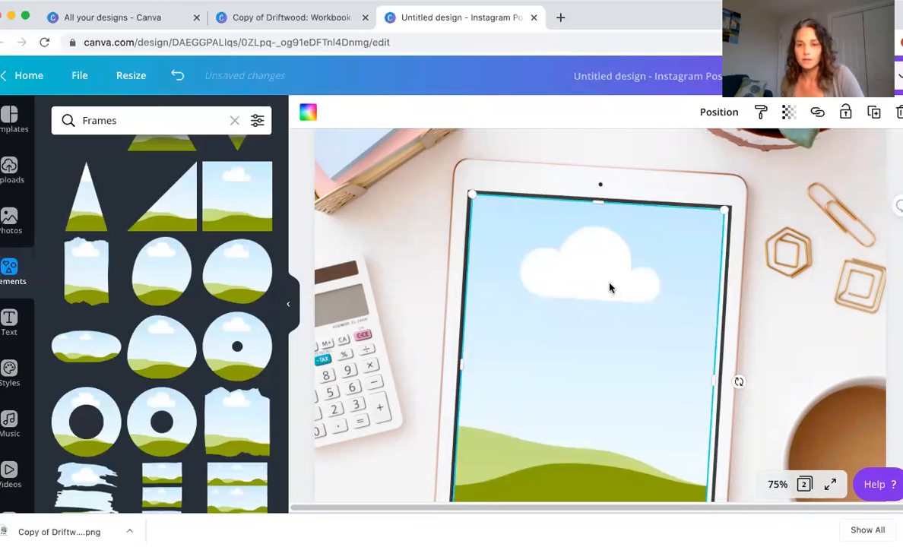
# Enlarge the grid from its lower-right corner to about 487 × 654 so it fills the tablet screen.
pyautogui.scroll(-3, 610, 288)
pyautogui.moveTo(705, 456); pyautogui.dragTo(709, 461)
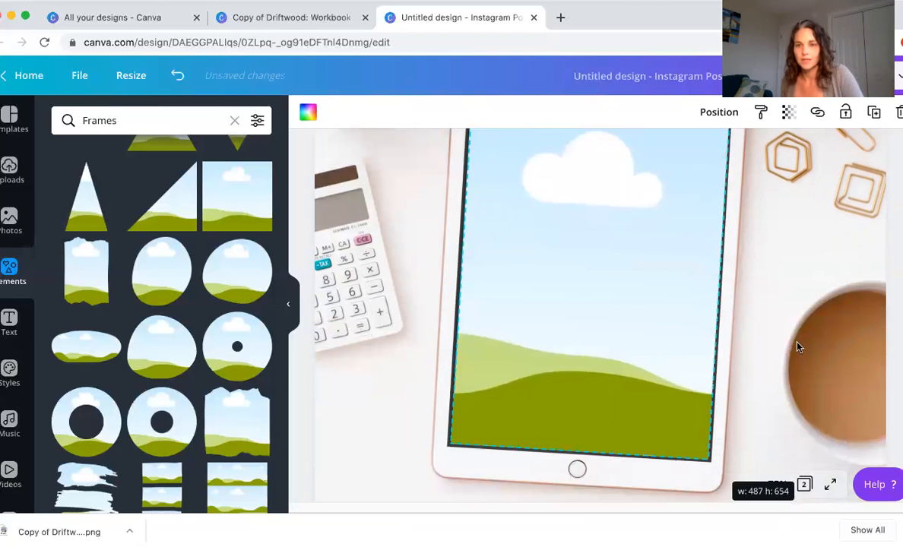
pyautogui.click(882, 368)
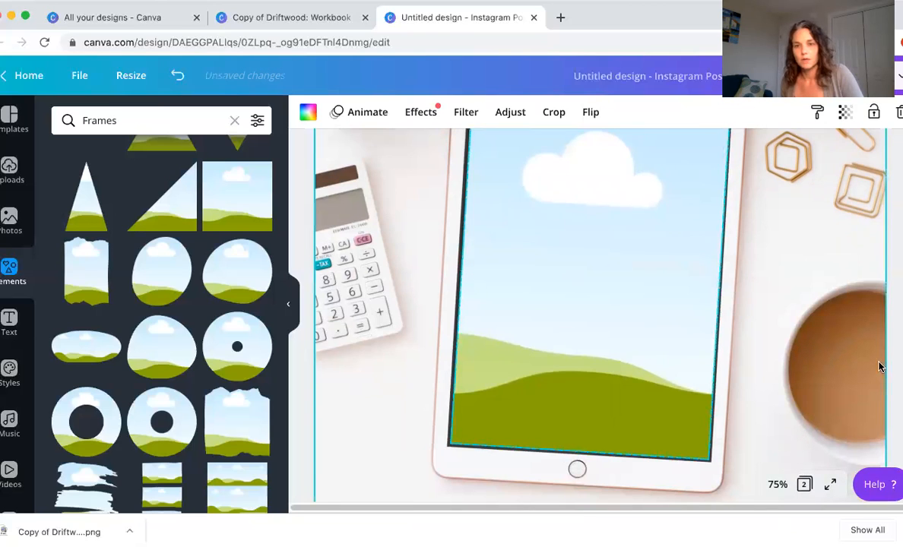
# Move the landscape grid on page 2 to the right, partly off the tablet, to uncover the blank screen beneath.
pyautogui.scroll(2, 866, 358)
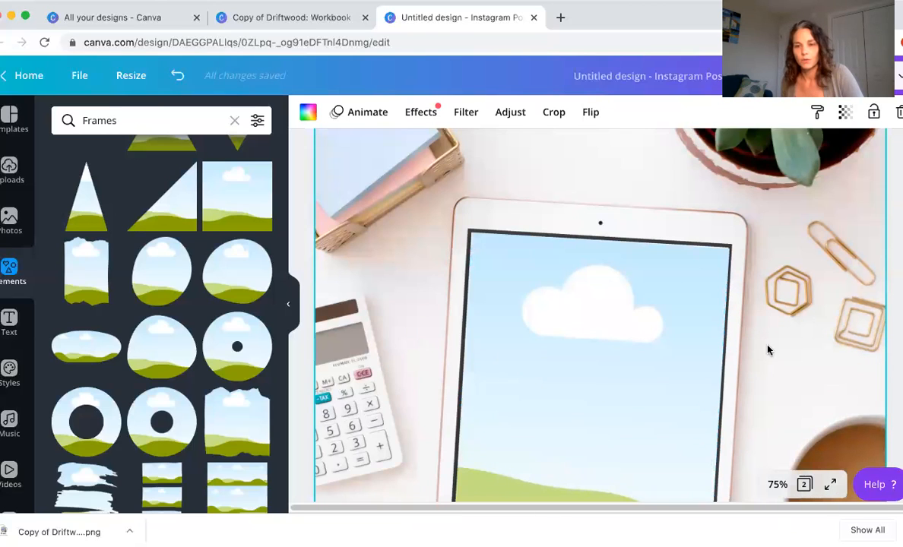
pyautogui.scroll(-2, 729, 322)
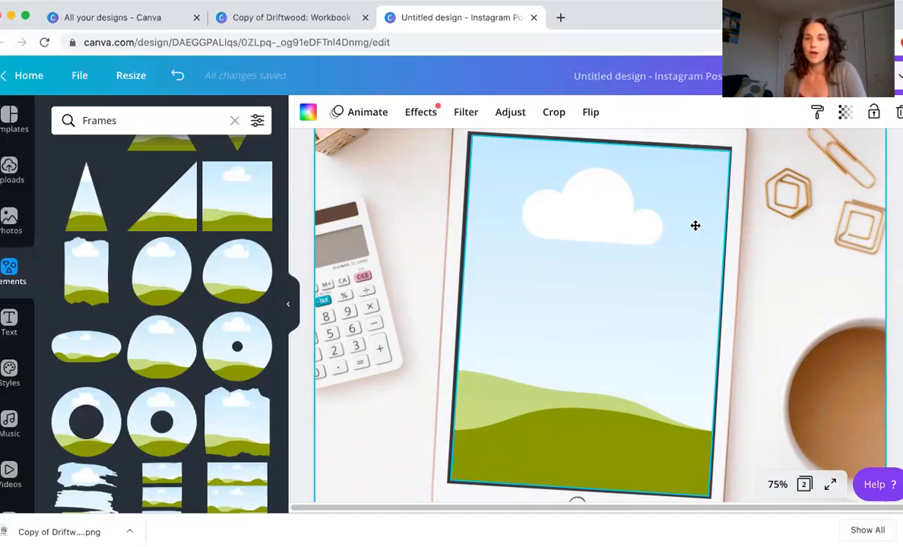
pyautogui.moveTo(565, 203); pyautogui.dragTo(600, 269)
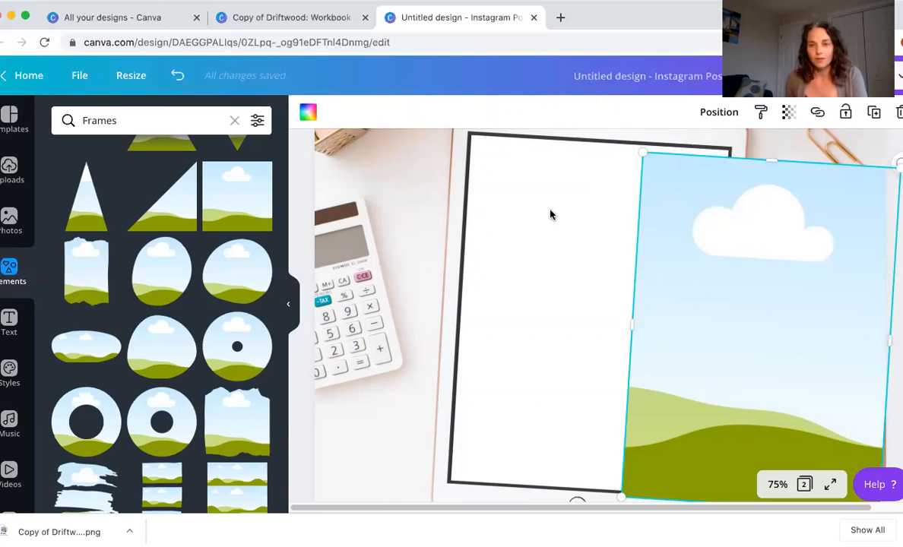
# Compare the finished tablet mockup on page 1 with the uncovered tablet on page 2, viewing both pages at 25% zoom.
pyautogui.scroll(2, 550, 216)
pyautogui.scroll(6, 550, 215)
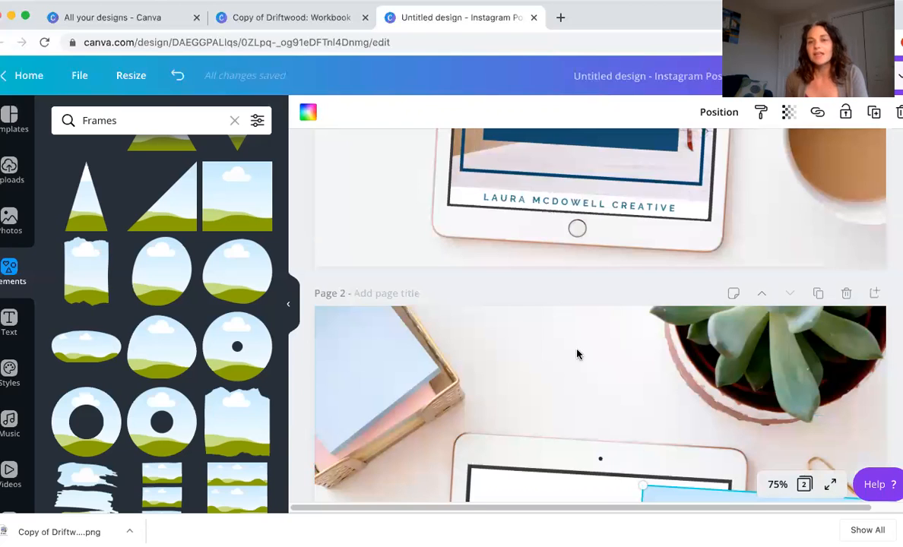
pyautogui.scroll(-3, 543, 384)
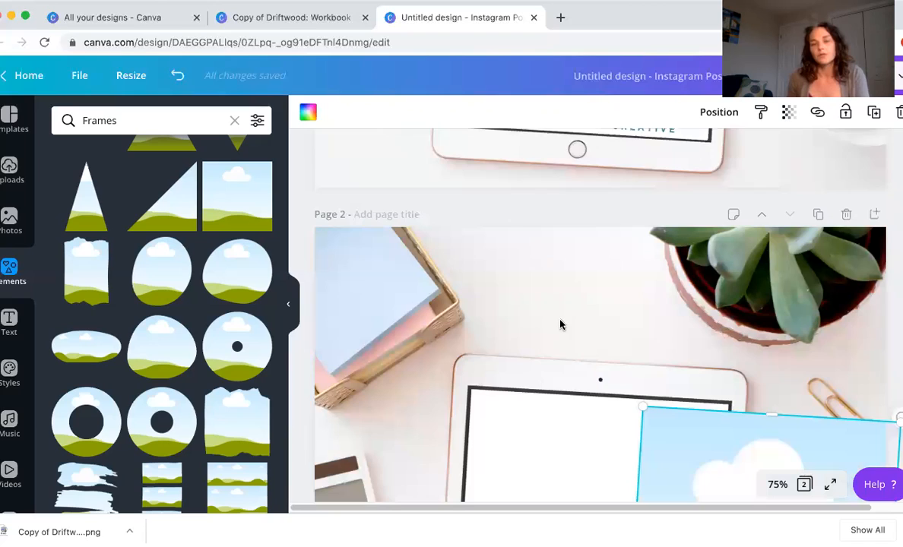
pyautogui.scroll(-4, 517, 258)
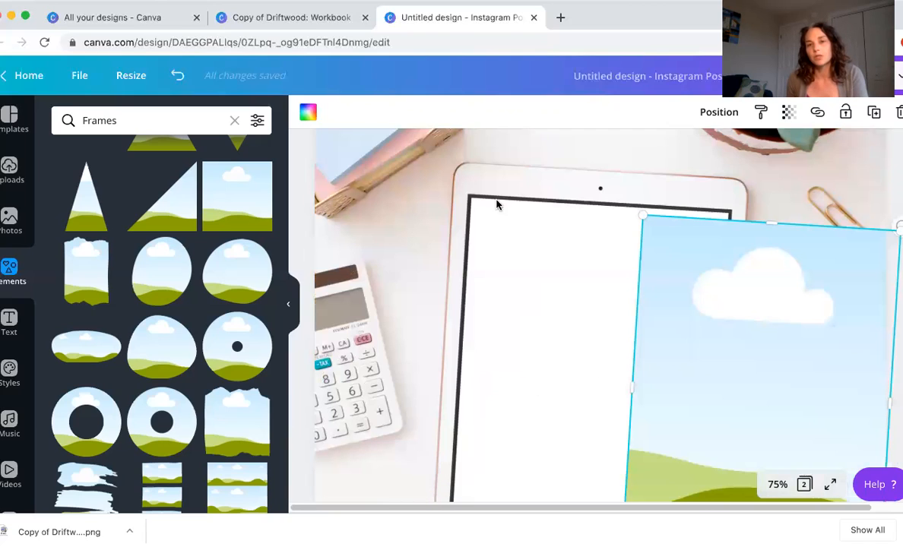
pyautogui.scroll(-1, 490, 205)
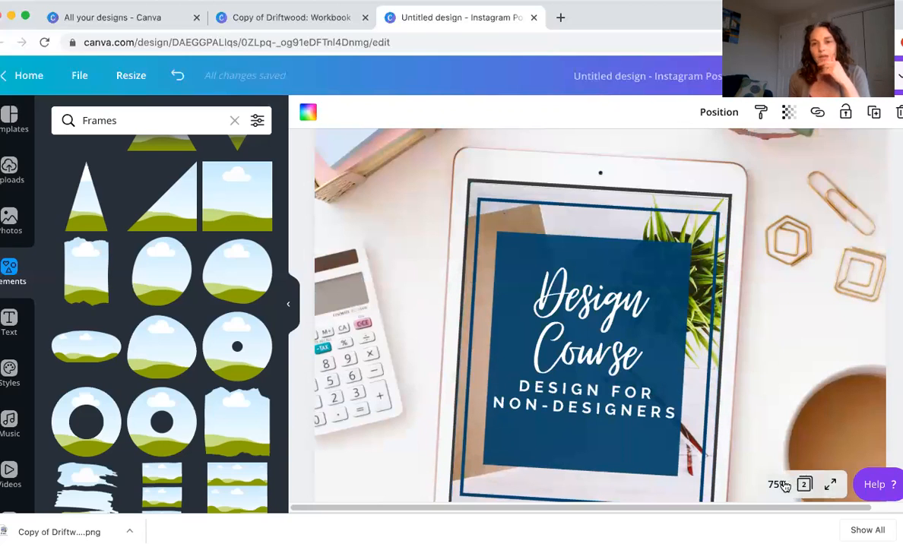
pyautogui.click(778, 484)
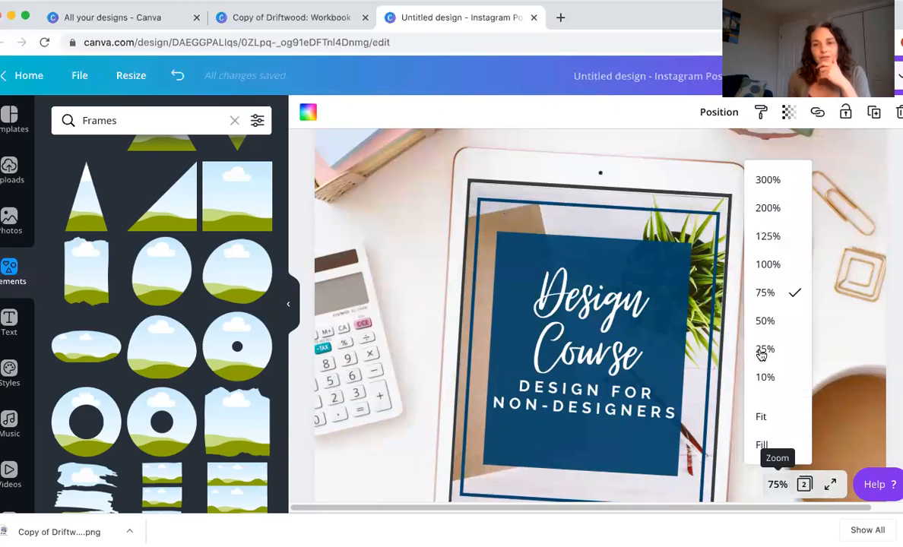
pyautogui.click(762, 351)
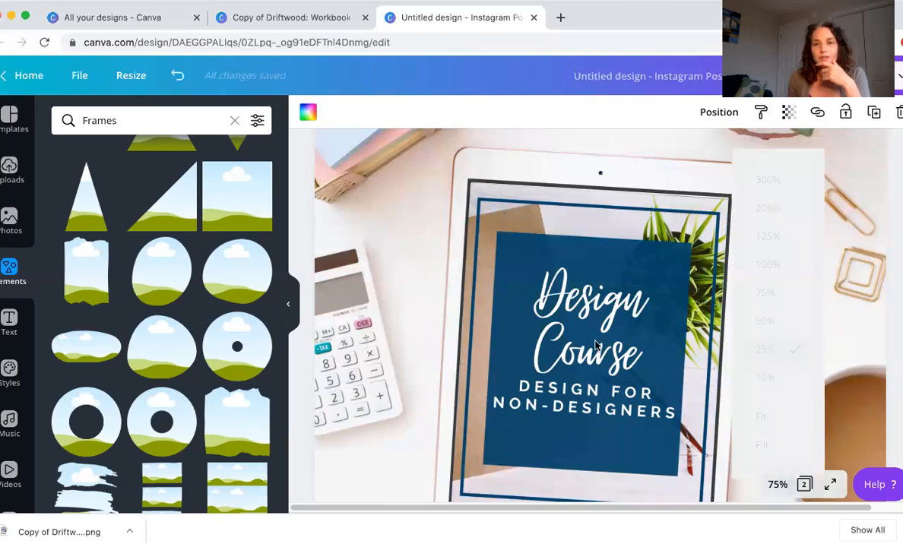
pyautogui.scroll(1, 674, 347)
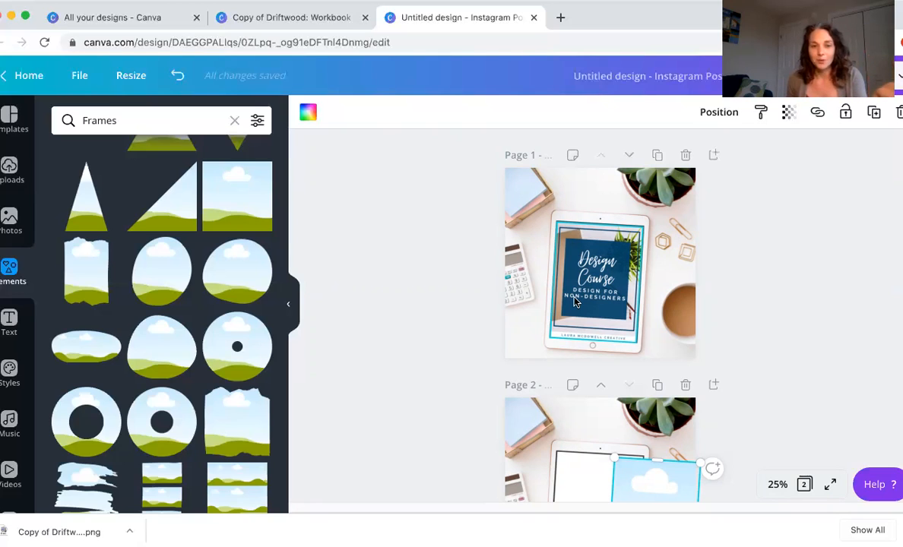
pyautogui.click(402, 178)
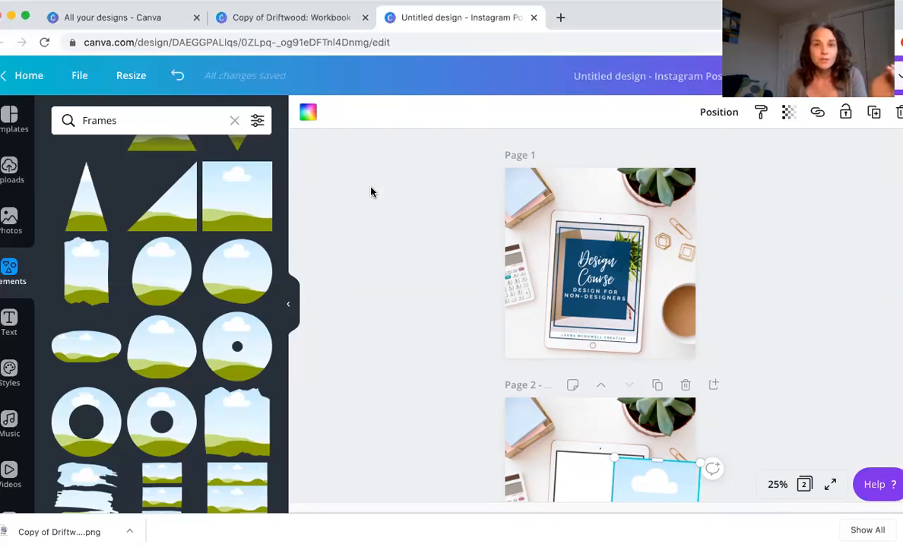